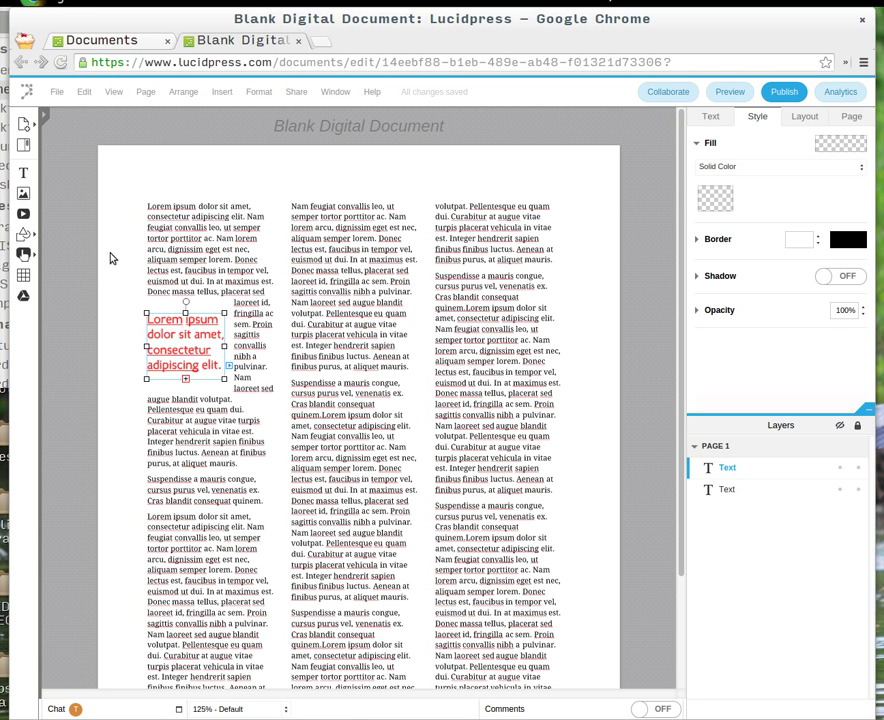
Widen the red pull quote to the full width of the left column
click(140, 176)
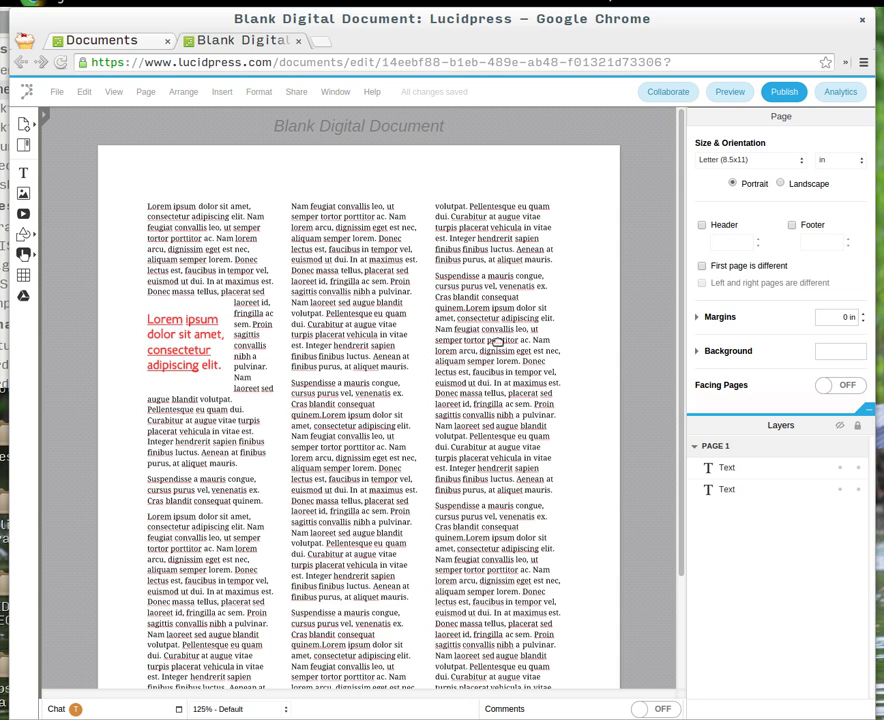
click(195, 357)
click(128, 326)
click(173, 341)
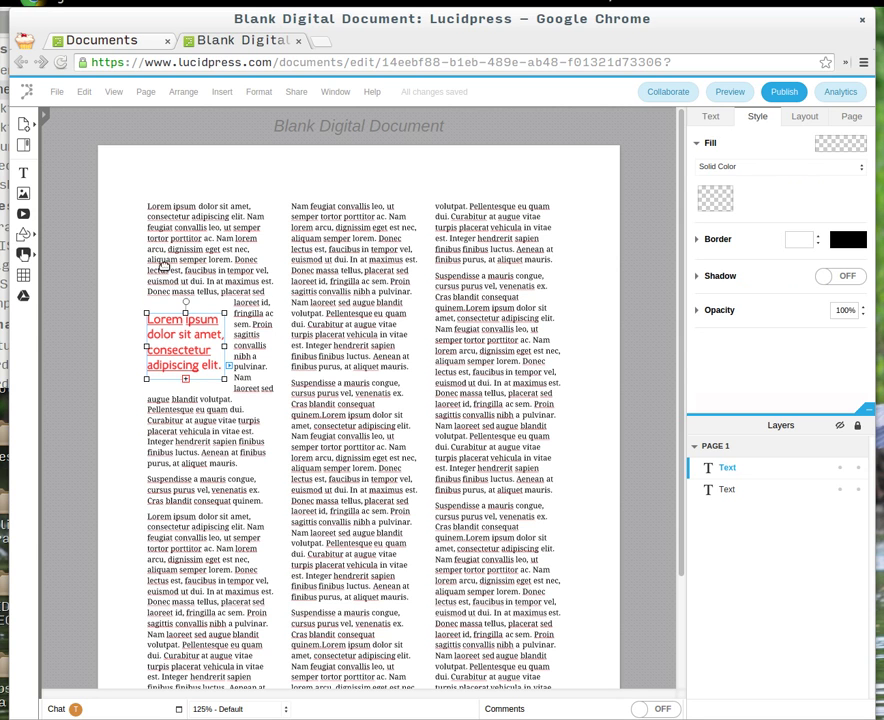
click(138, 316)
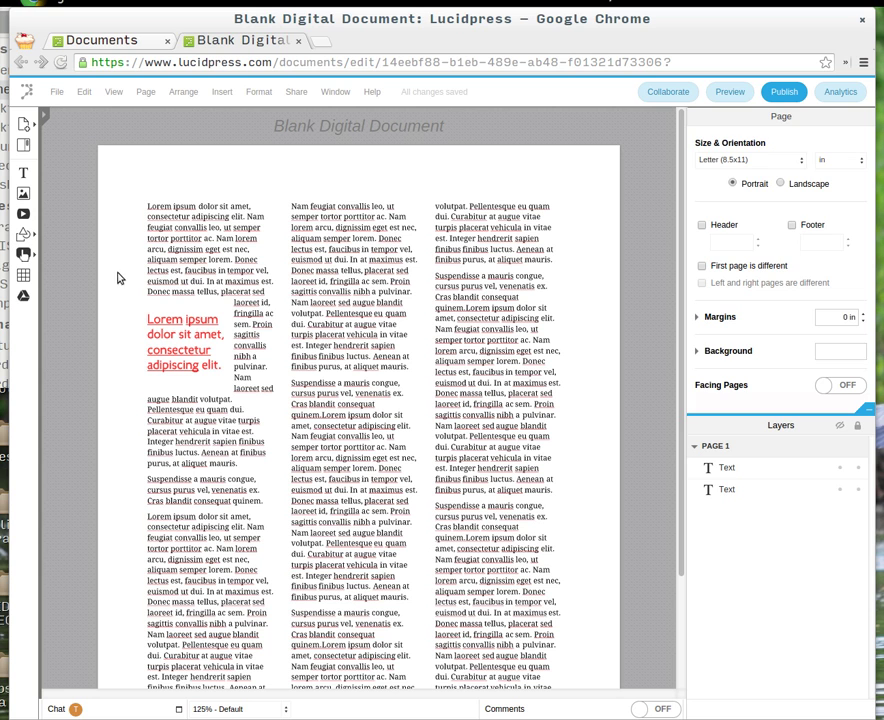
click(167, 329)
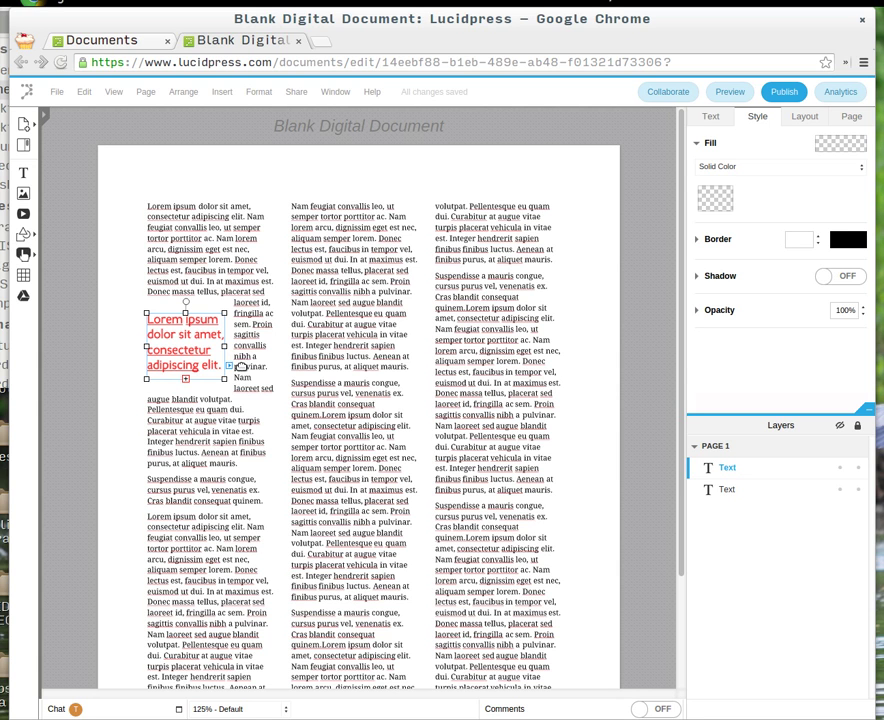
click(128, 394)
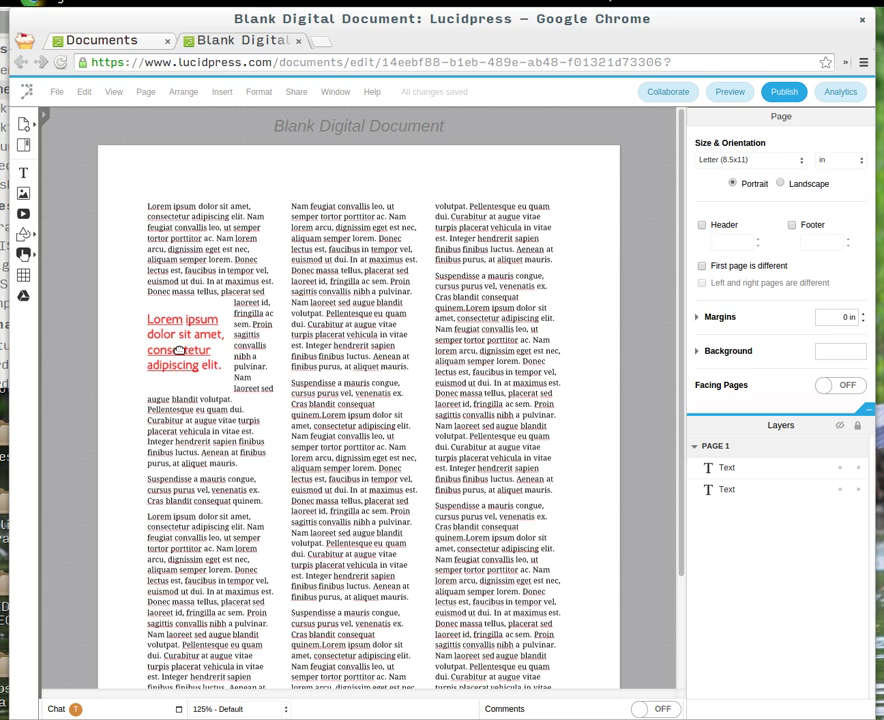
click(229, 347)
drag(229, 347, 268, 349)
Move the red pull quote about 50 px lower in the column
click(128, 357)
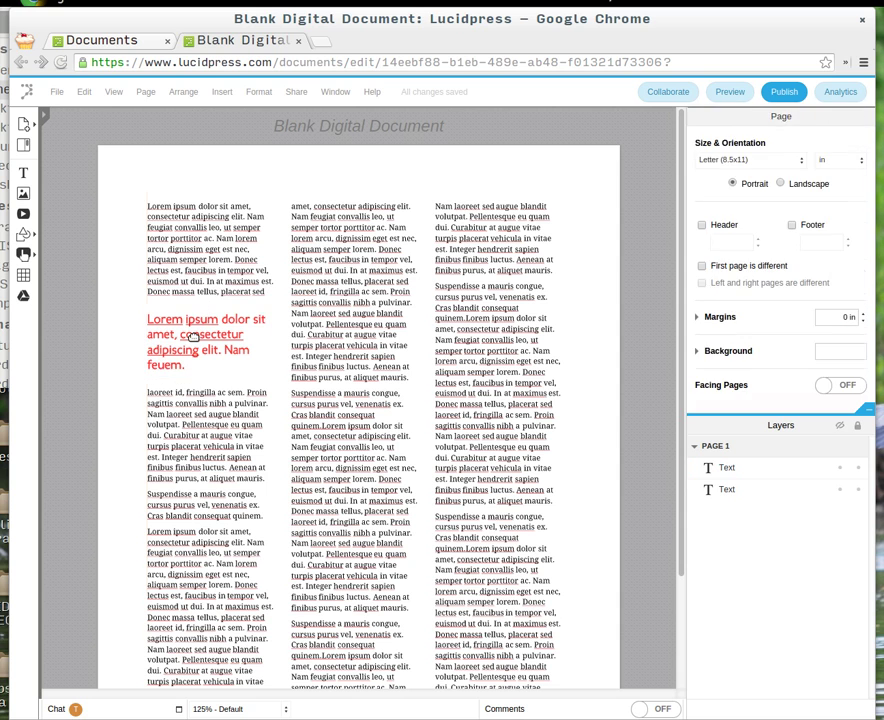
click(165, 345)
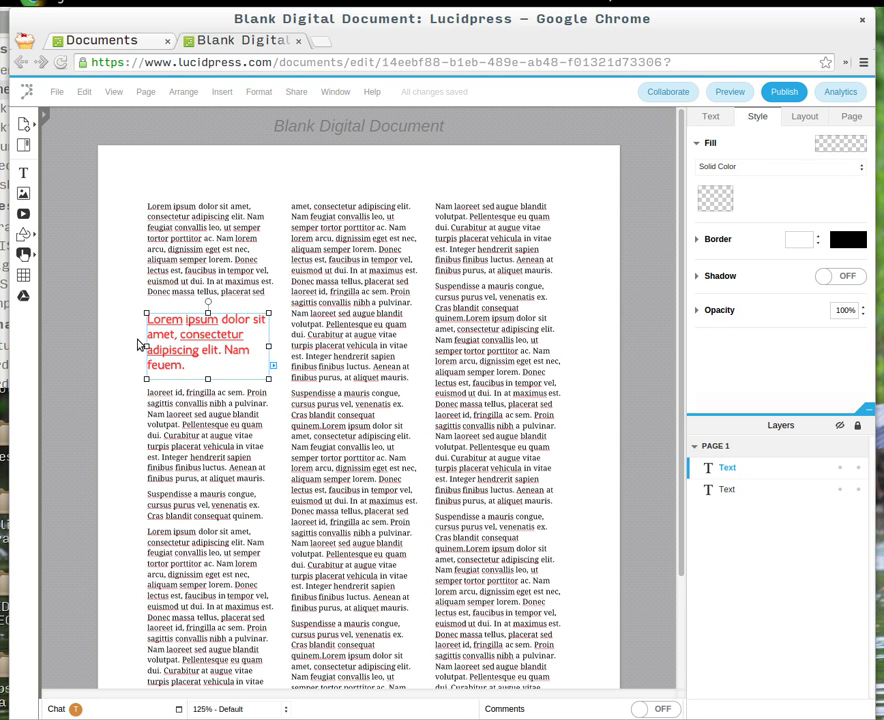
drag(182, 326, 184, 374)
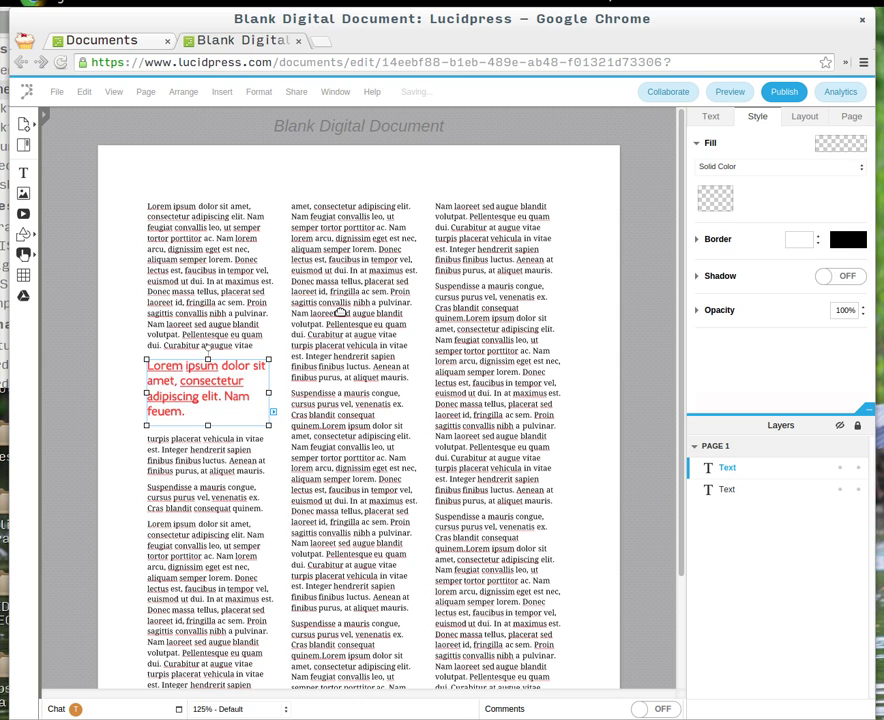
Add 1 pt red horizontal rules above and below the pull quote text
double_click(203, 367)
key(ctrl+a)
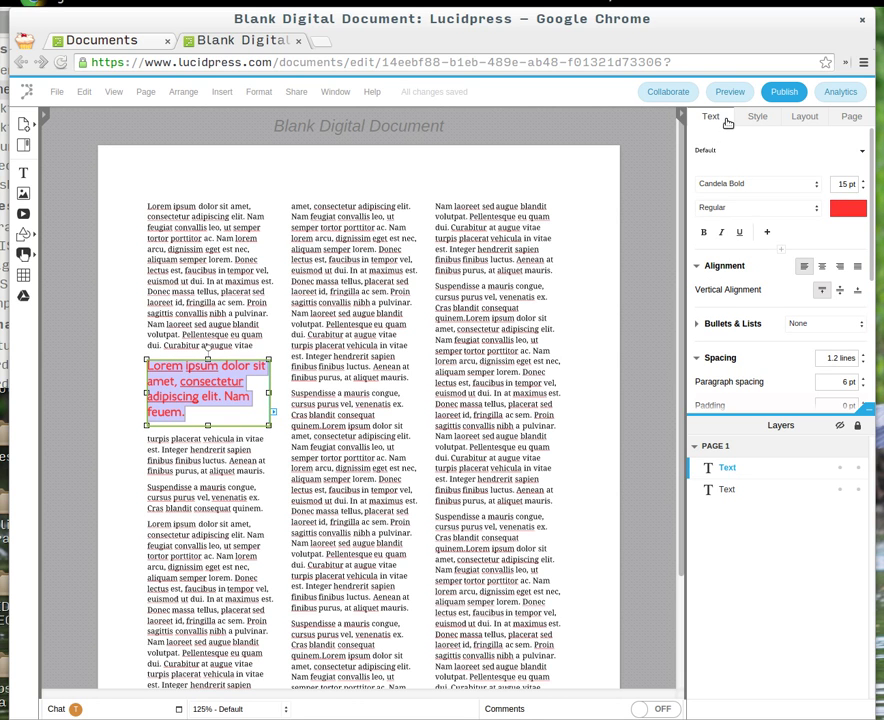
click(869, 411)
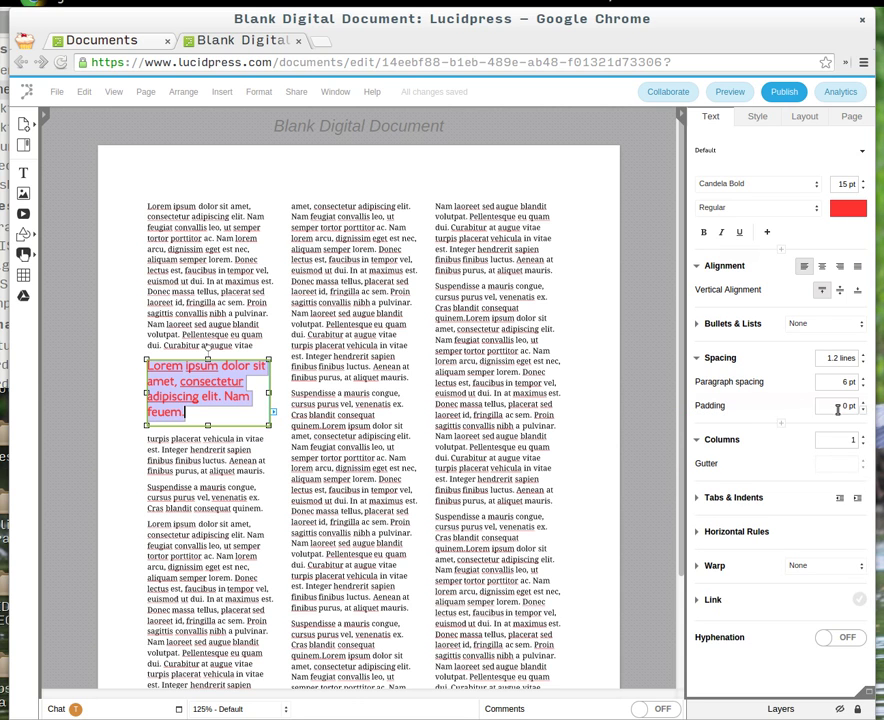
click(714, 534)
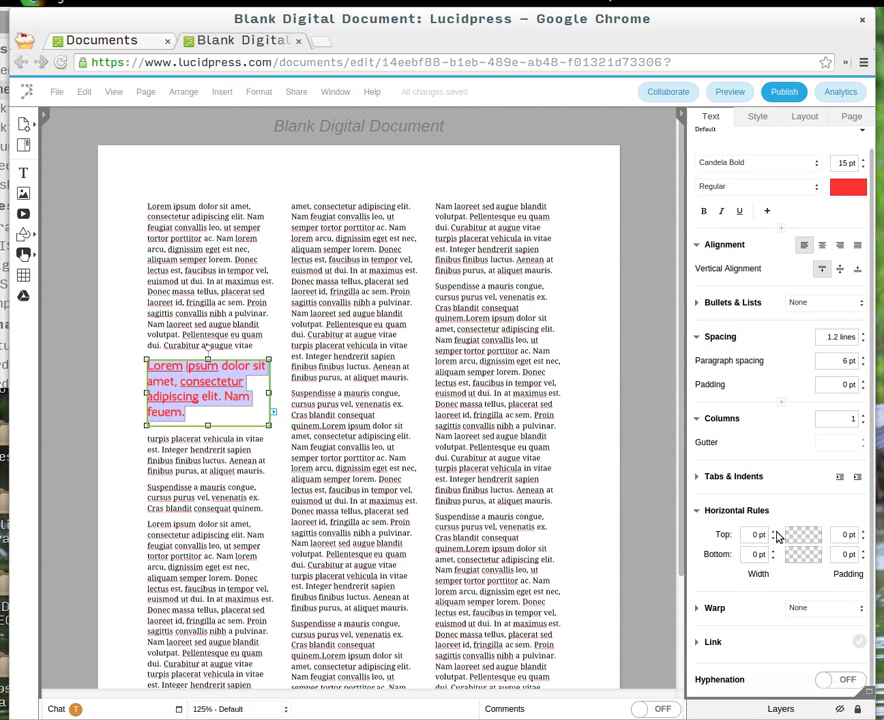
click(772, 533)
click(772, 553)
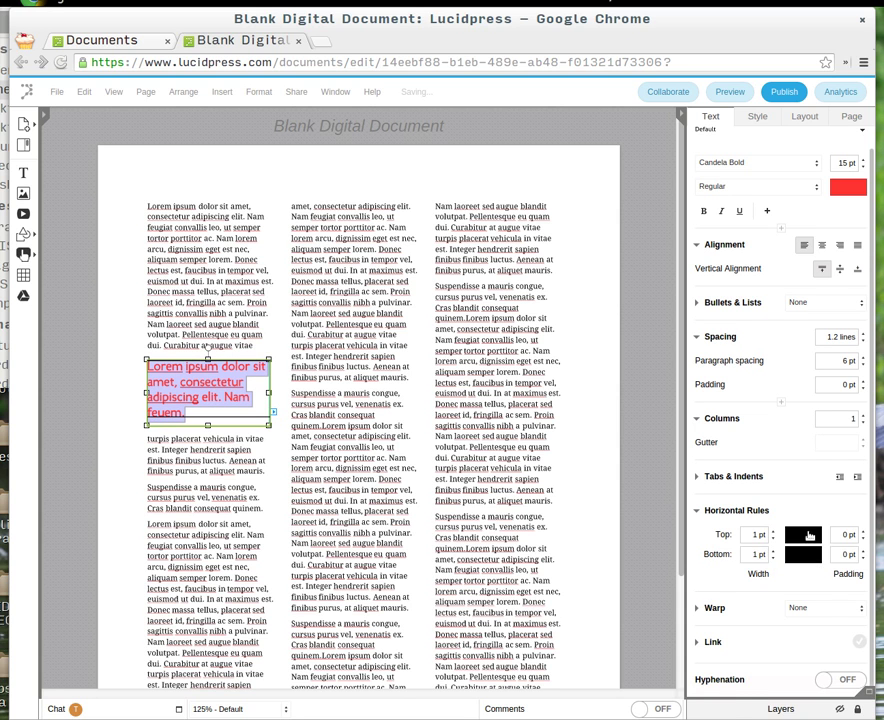
click(803, 534)
click(754, 580)
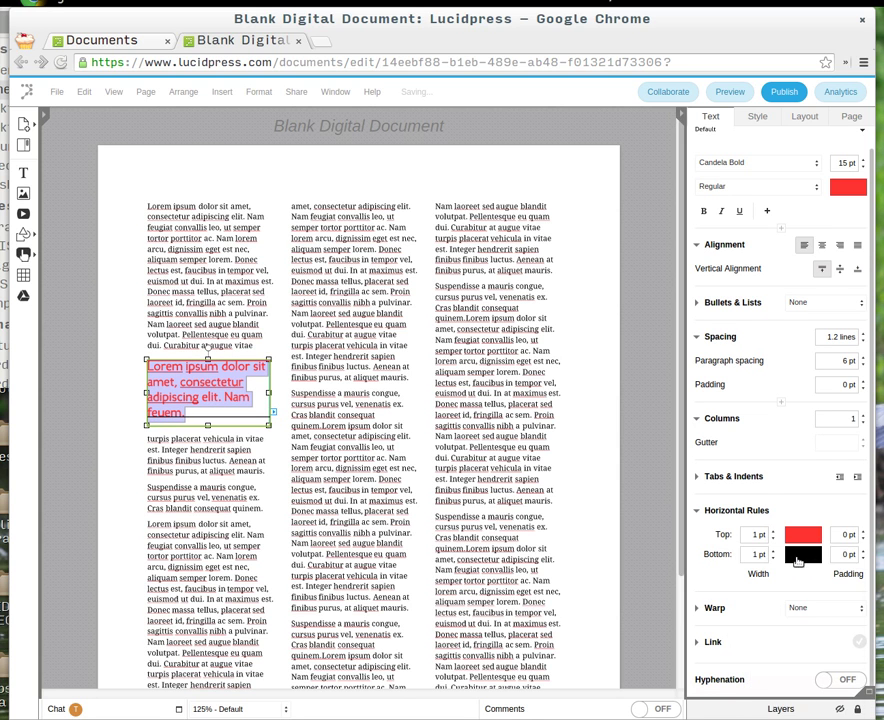
click(803, 554)
click(776, 583)
Pad both rules 6 pt from the quote text
click(600, 465)
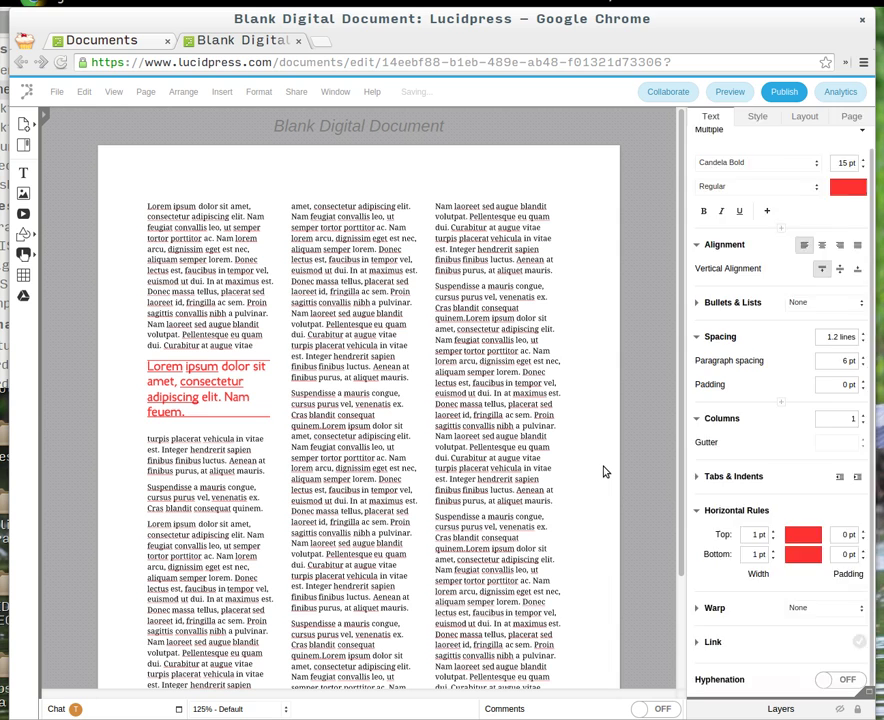
click(202, 411)
double_click(203, 404)
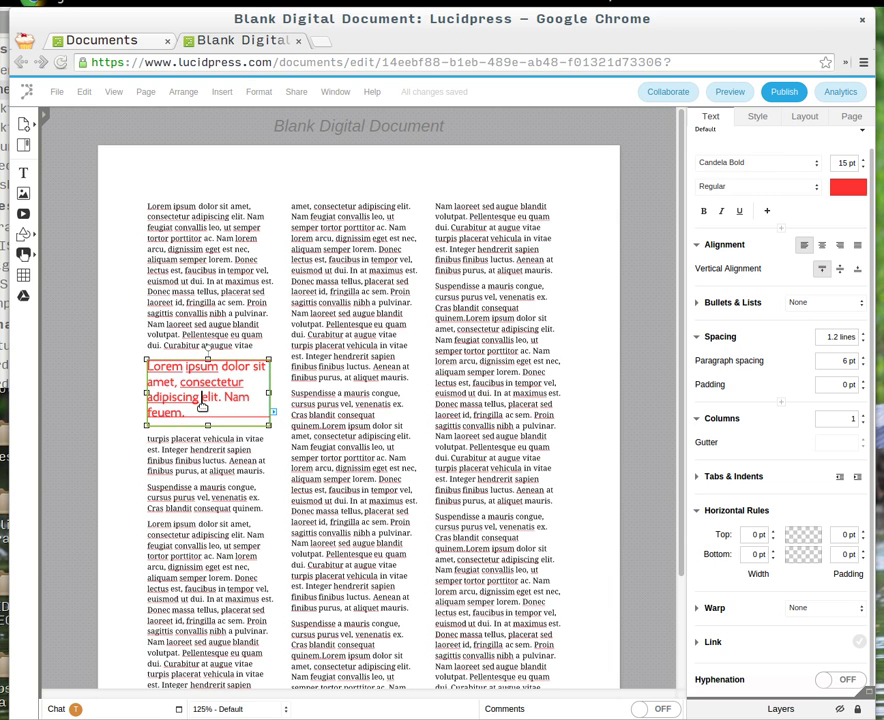
key(ctrl+a)
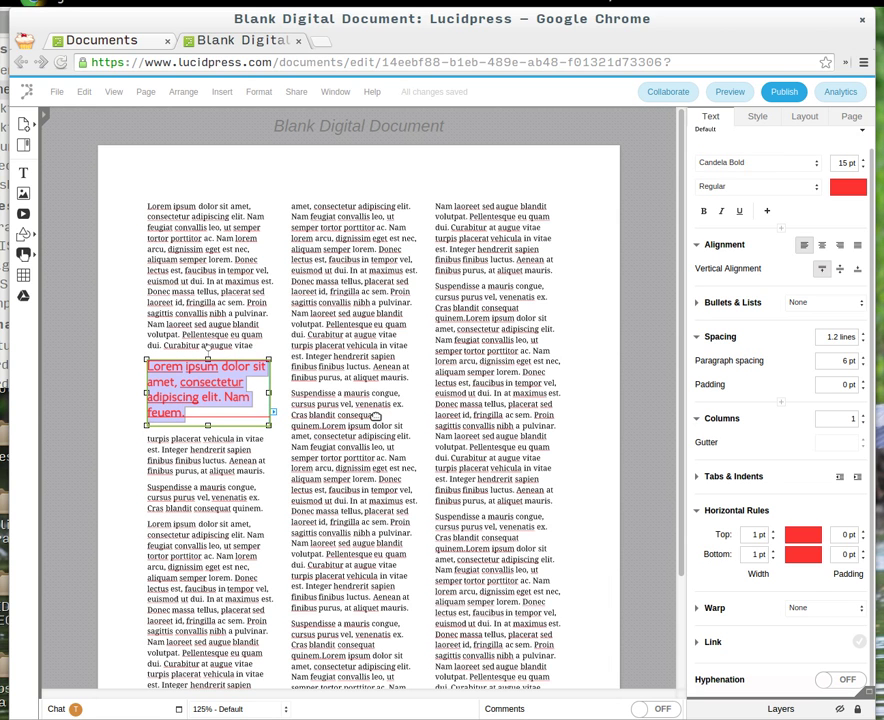
click(864, 534)
click(864, 534)
click(864, 534)
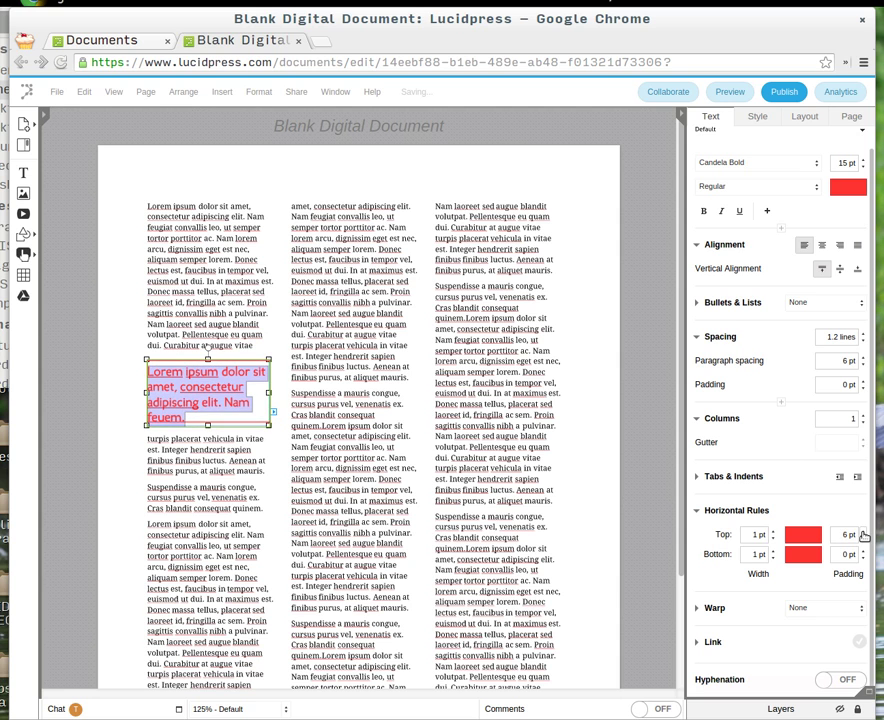
click(862, 551)
click(862, 551)
click(862, 551)
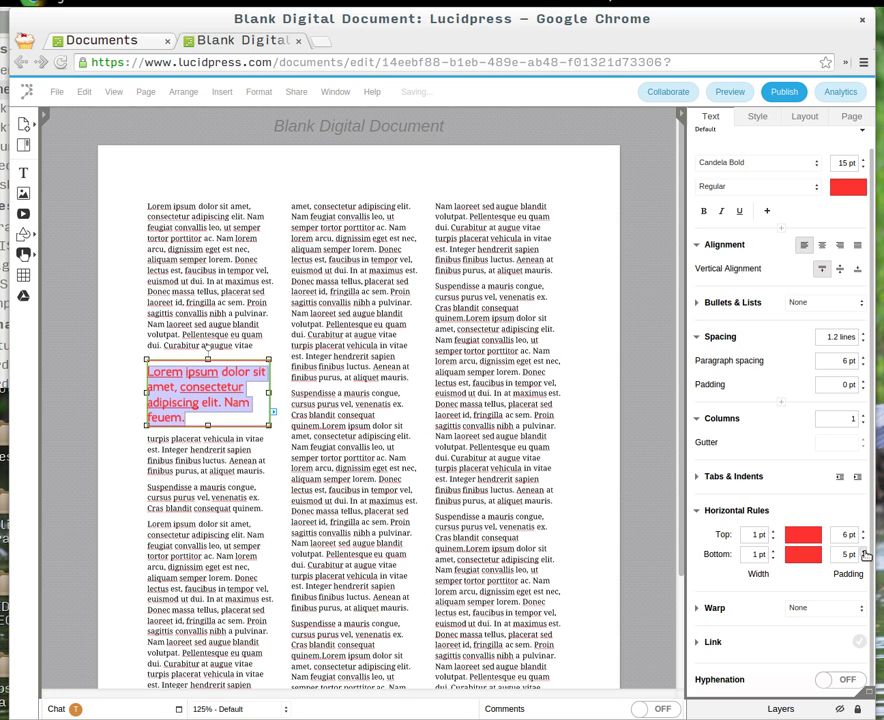
click(358, 323)
click(234, 410)
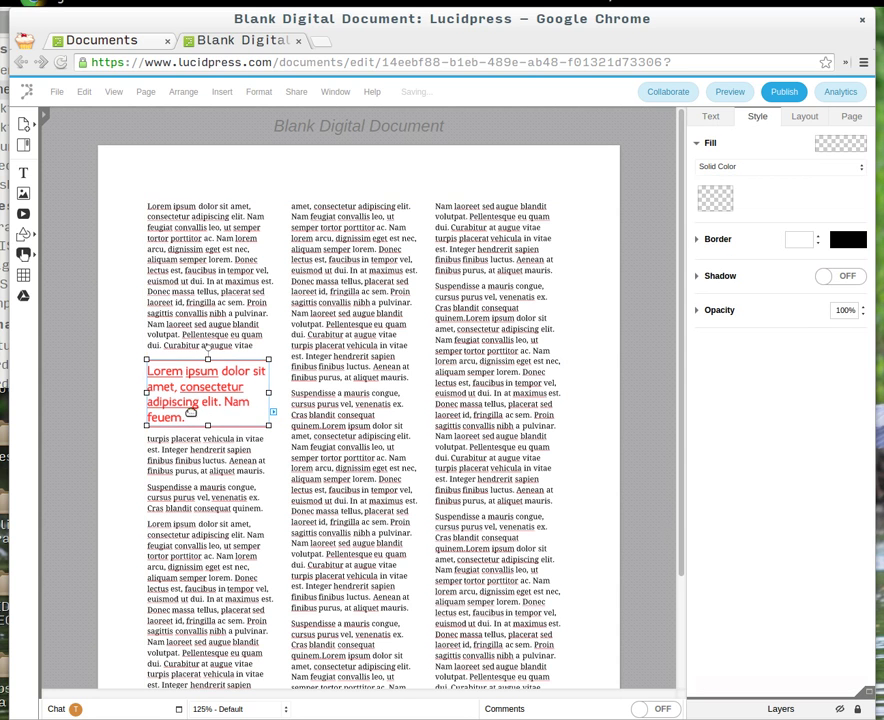
click(128, 407)
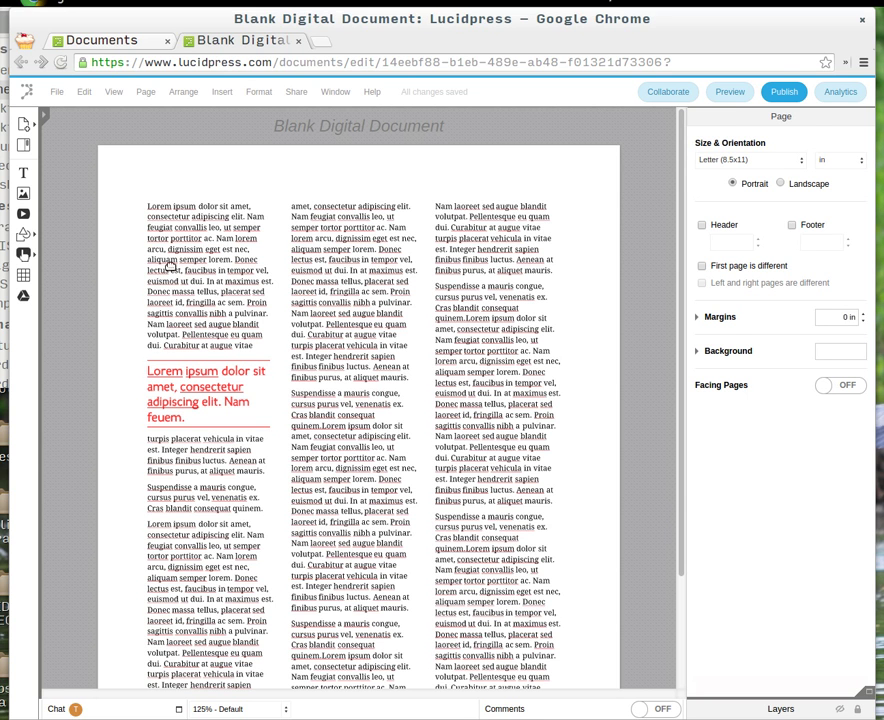
Drag the pull quote box lower to place a second quote further down the column
drag(198, 367, 185, 548)
Delete the extra pull quote, undo back to the narrow wrapped quote, and delete the circle
click(185, 548)
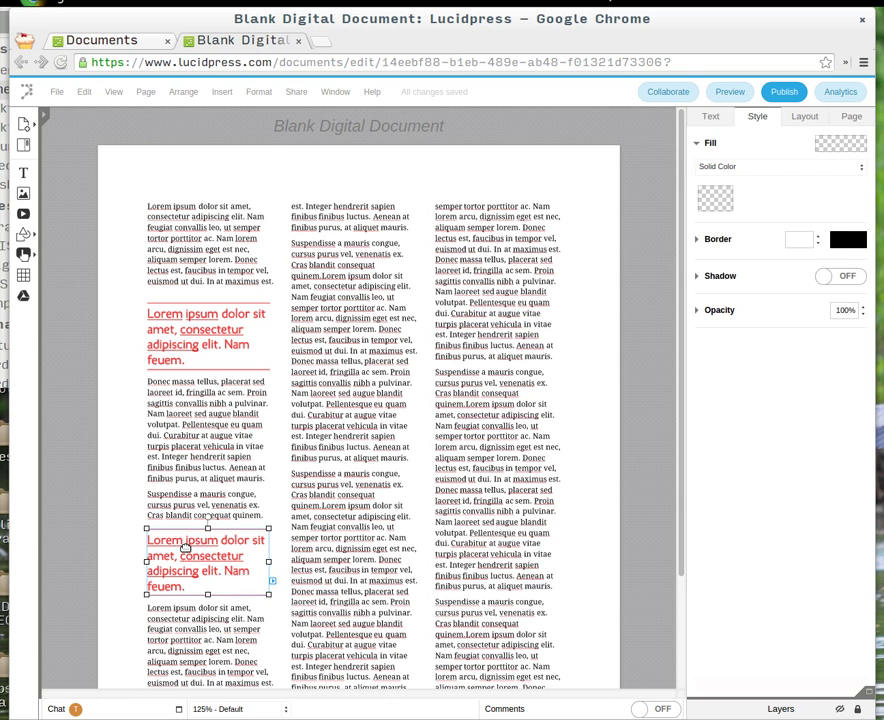
key(Delete)
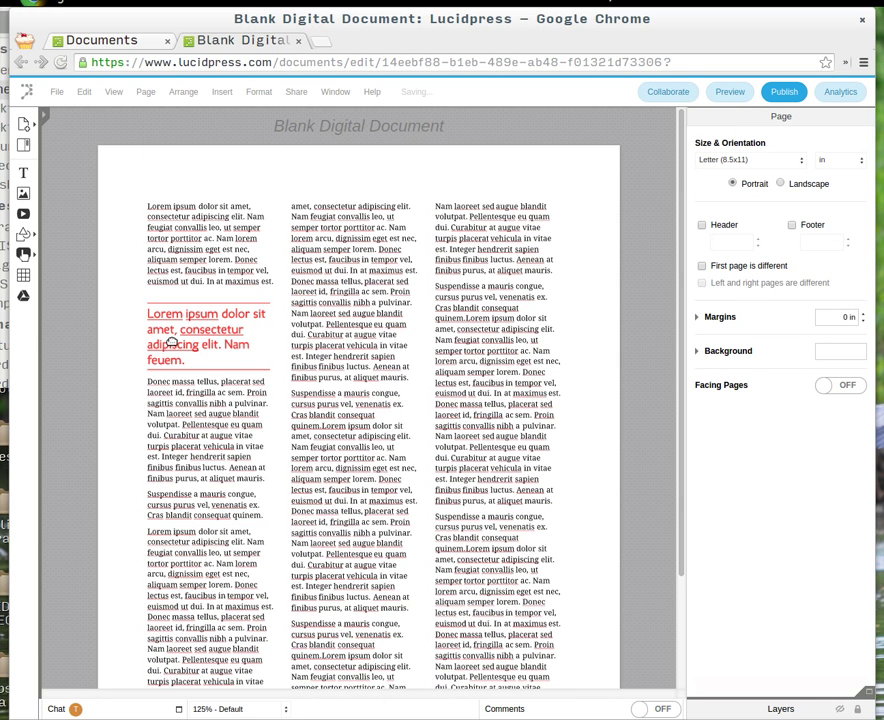
key(ctrl+z)
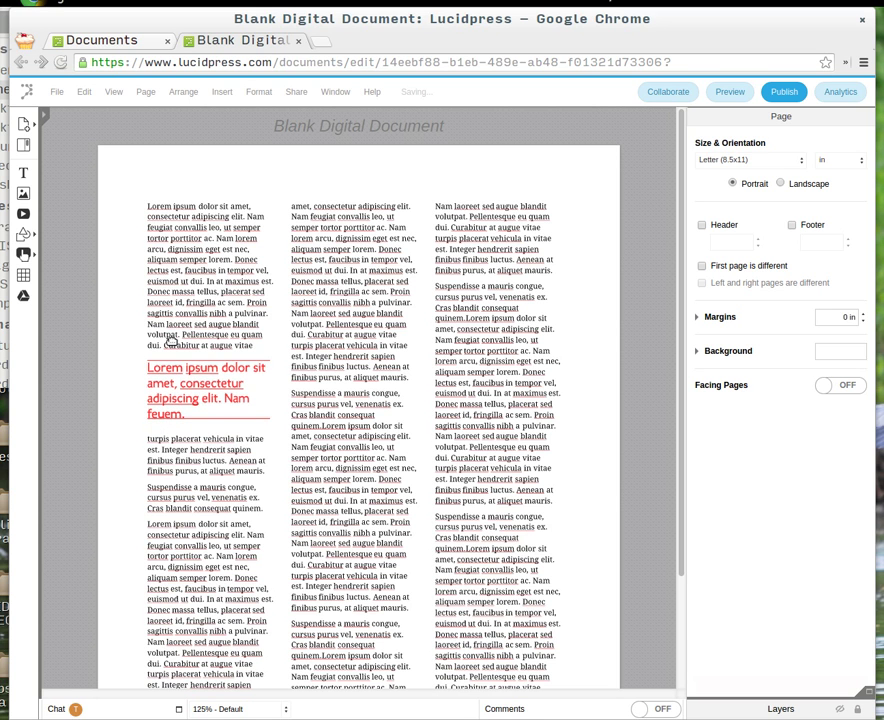
key(ctrl+z)
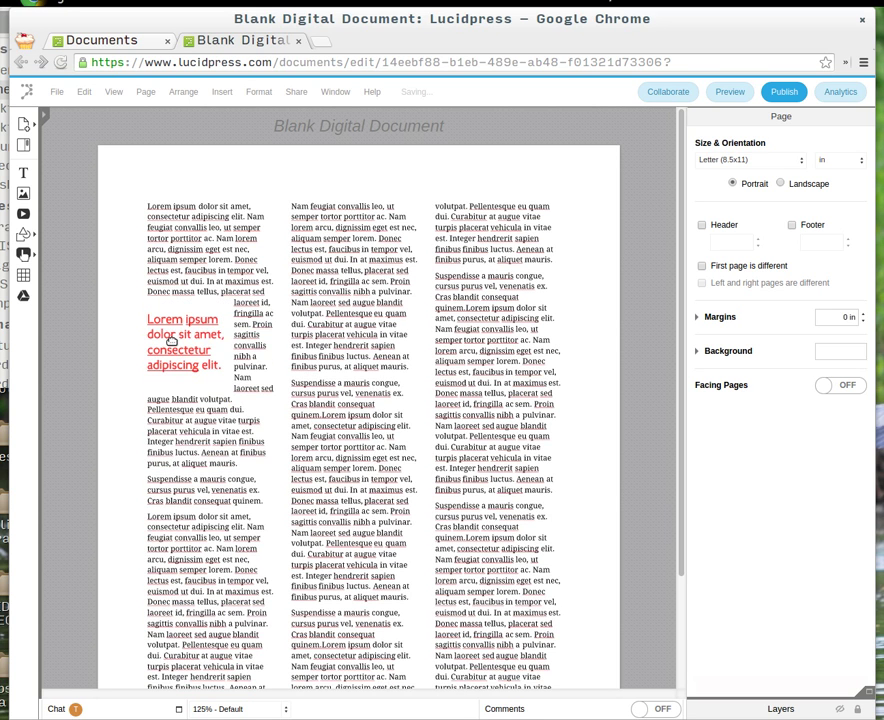
click(358, 408)
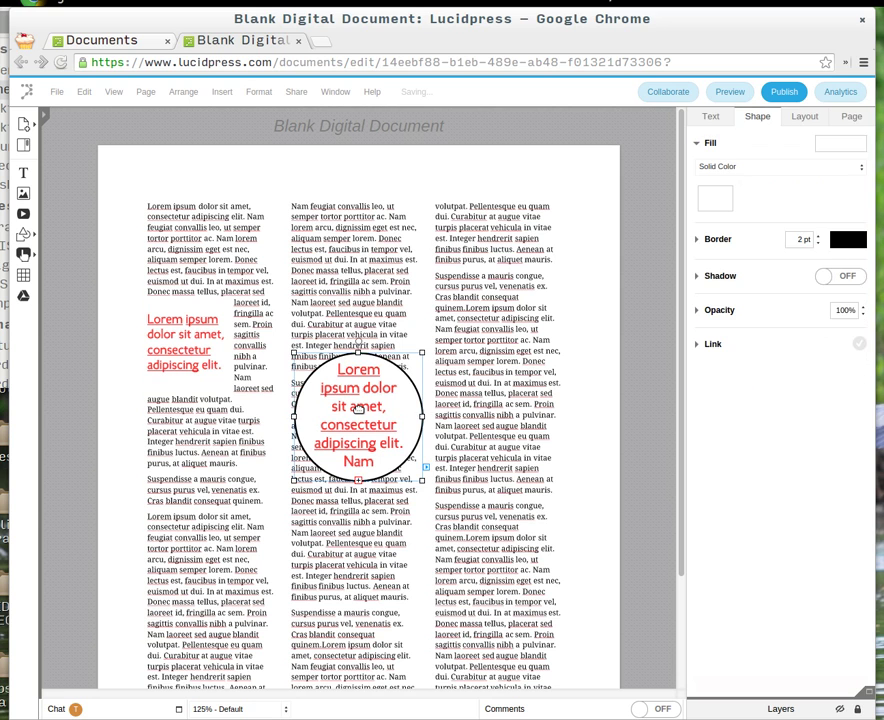
key(Delete)
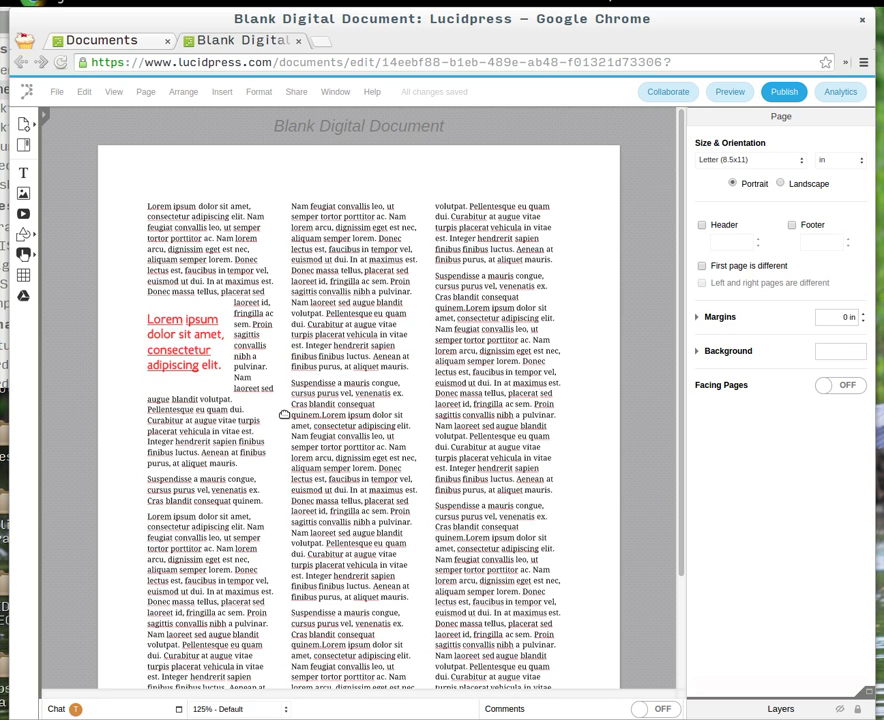
Check the restored narrow red pull quote in the left column
click(172, 347)
click(143, 385)
click(160, 333)
click(142, 353)
click(150, 350)
click(137, 353)
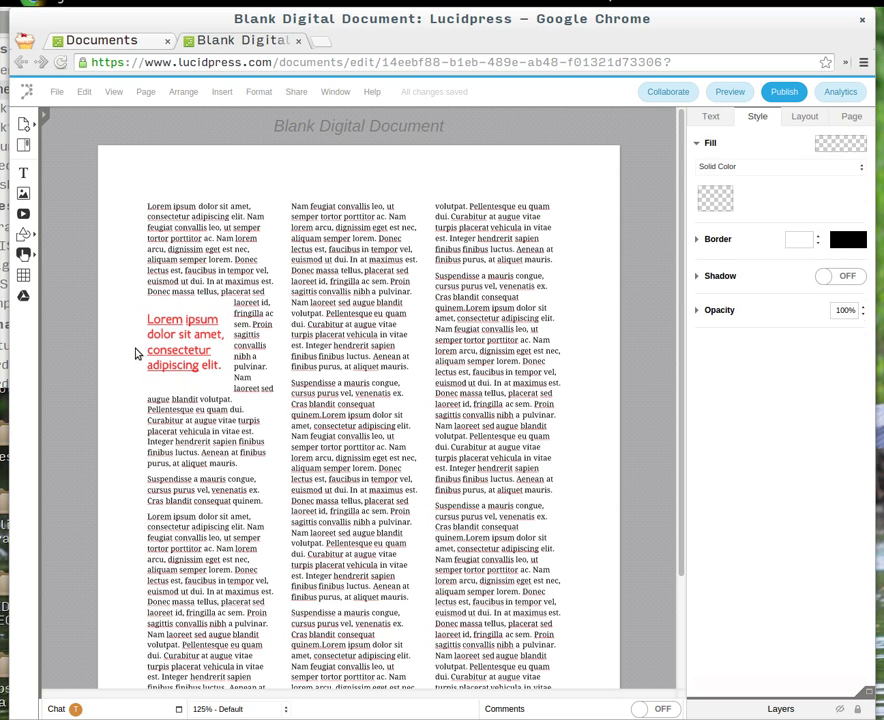
click(53, 258)
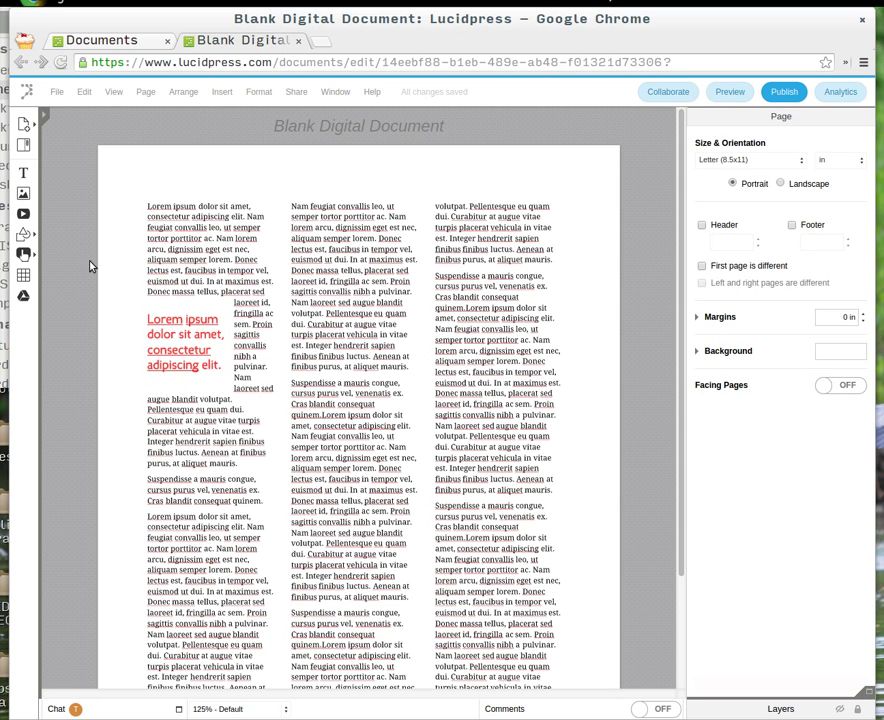
click(184, 350)
click(126, 350)
click(173, 327)
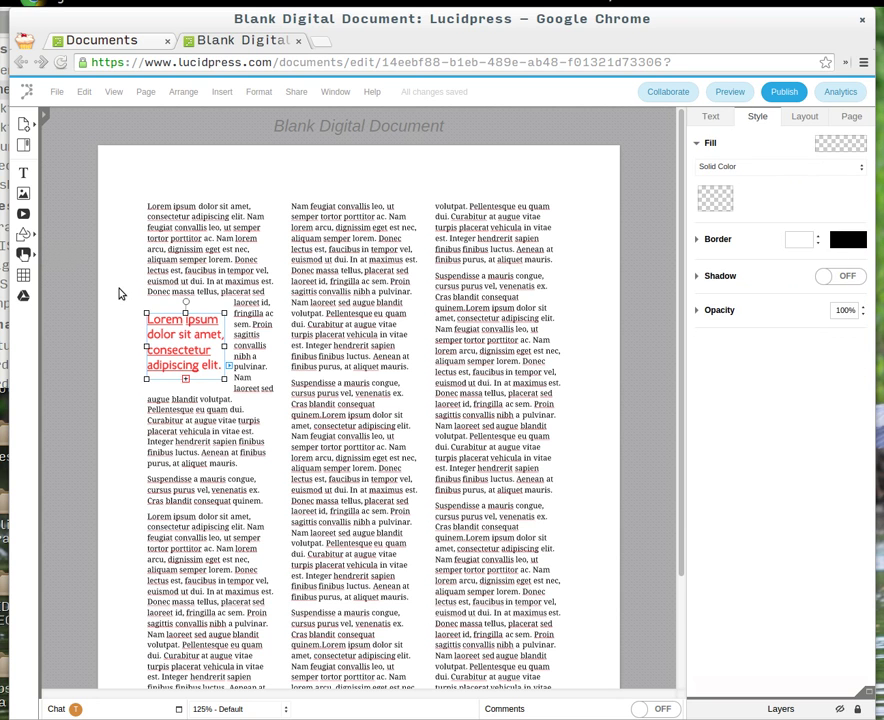
click(119, 293)
Add a circle at the page centre and copy the red quote text
click(24, 233)
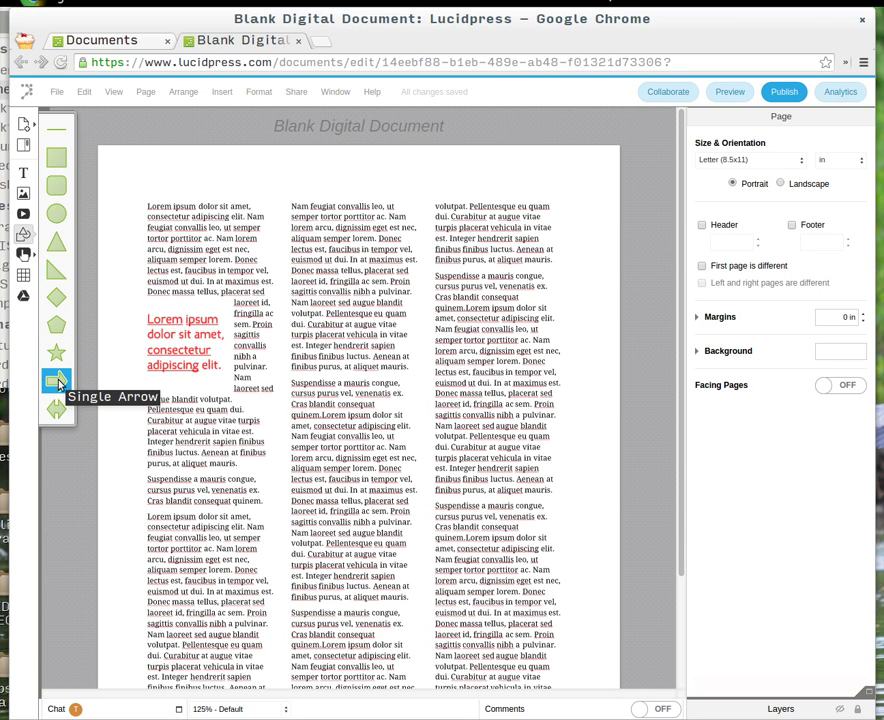
click(58, 214)
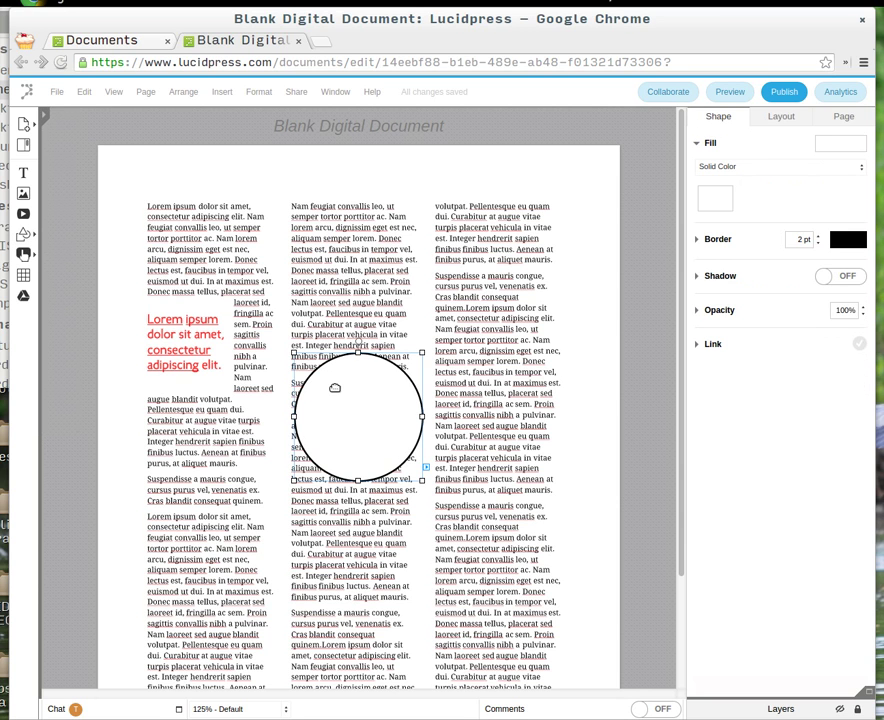
click(183, 347)
double_click(190, 349)
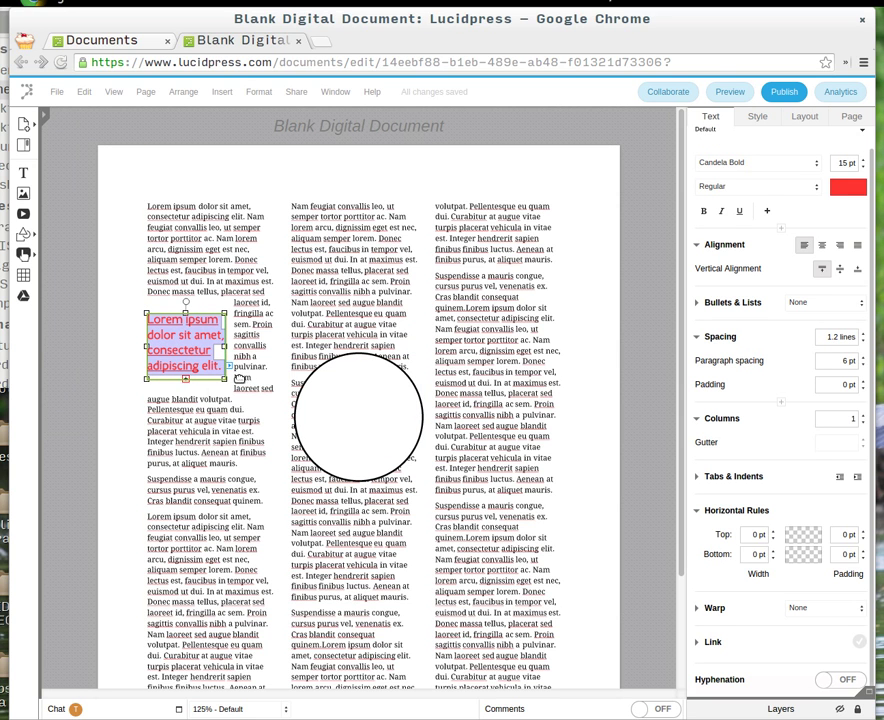
click(133, 403)
Paste the quote text into the circle and shrink the circle around it
click(357, 394)
double_click(354, 389)
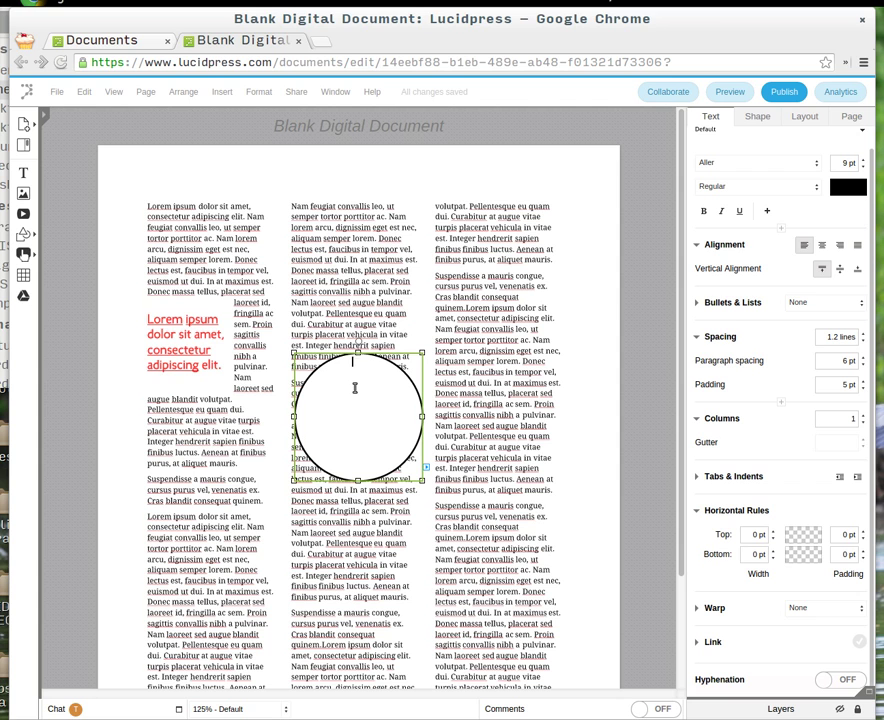
text(Lorem ipsum dolor sit amet, consectetur adipiscing elit. Nam feuem.)
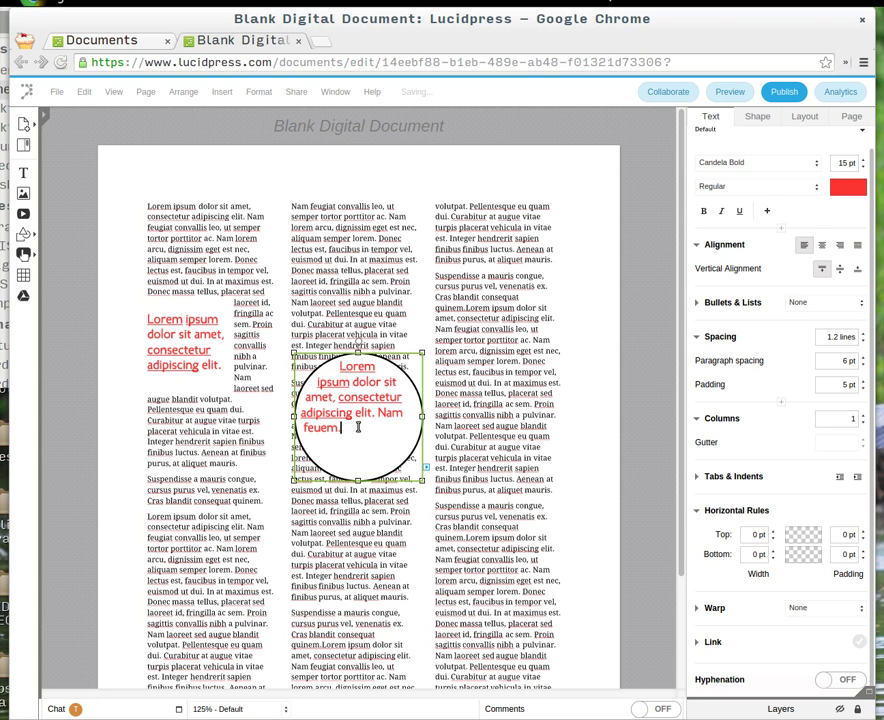
drag(416, 484, 408, 447)
Centre the circle's quote text and delete the original red quote box
double_click(338, 383)
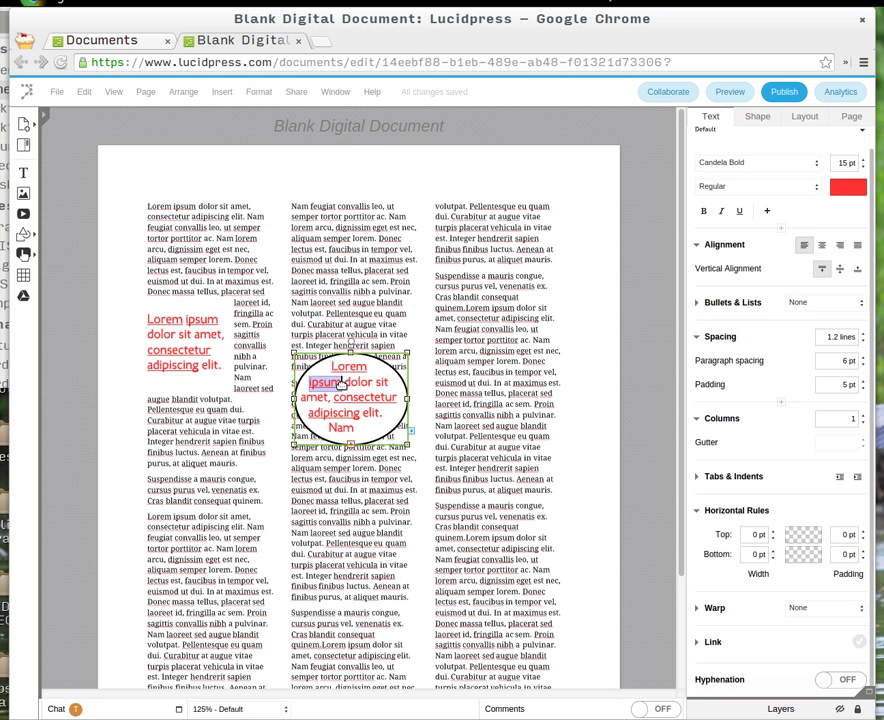
key(ctrl+a)
click(821, 244)
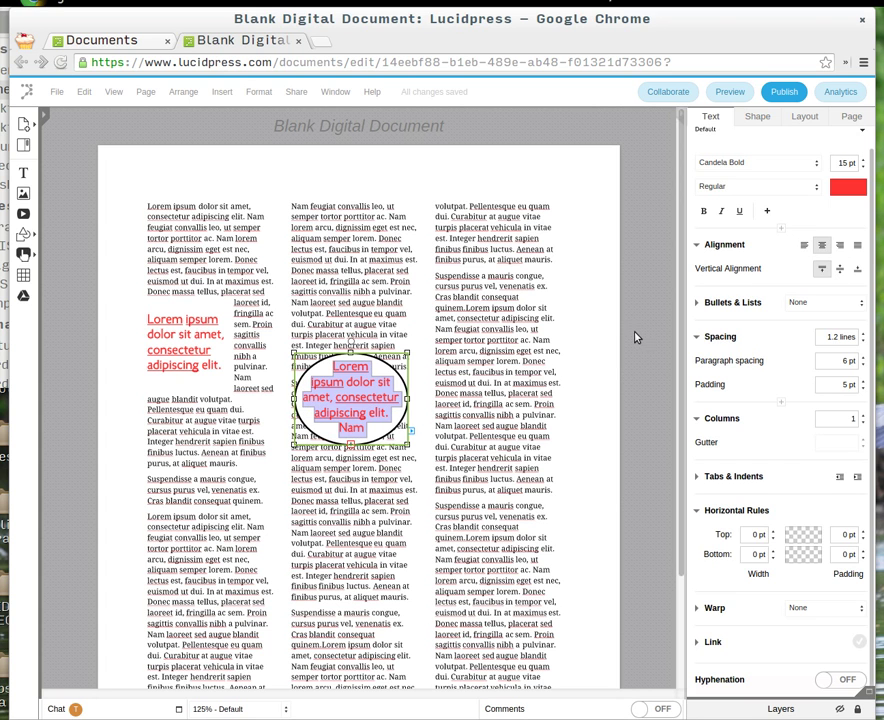
click(601, 366)
click(199, 337)
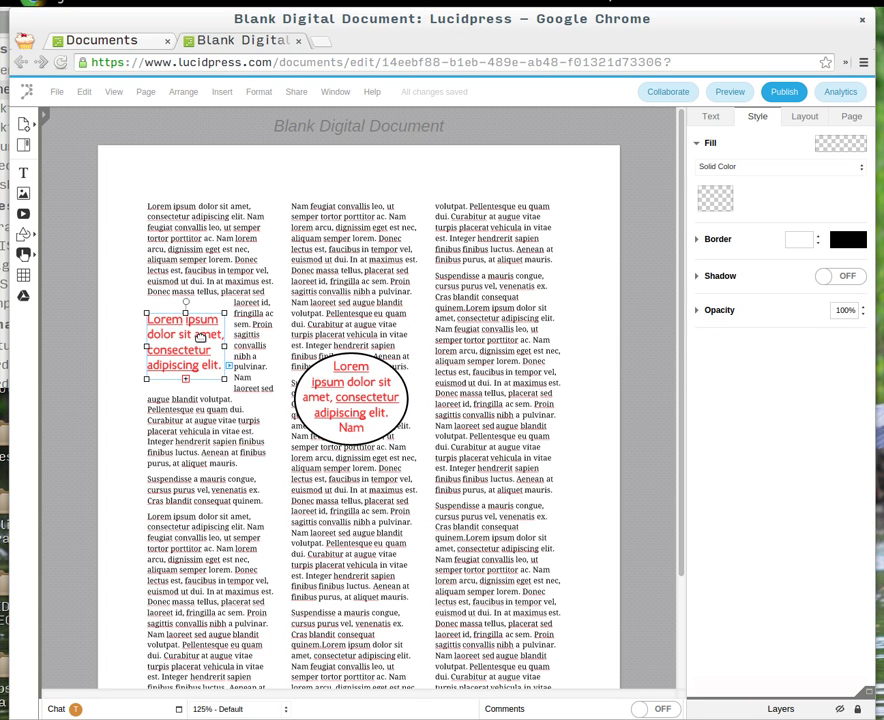
key(Delete)
Move the quote circle up-left between the first two columns
click(342, 395)
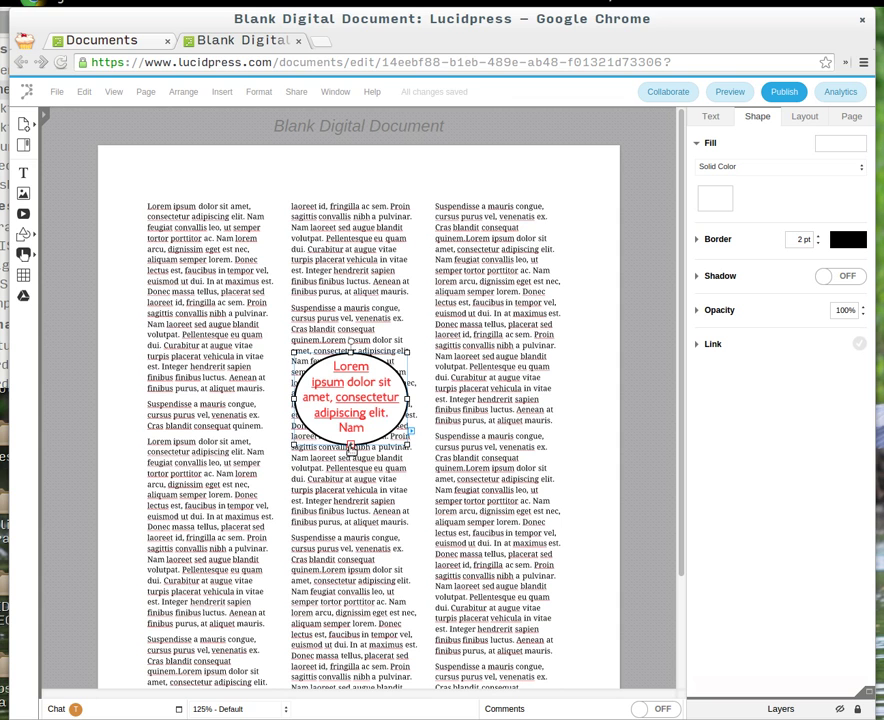
drag(350, 450, 370, 455)
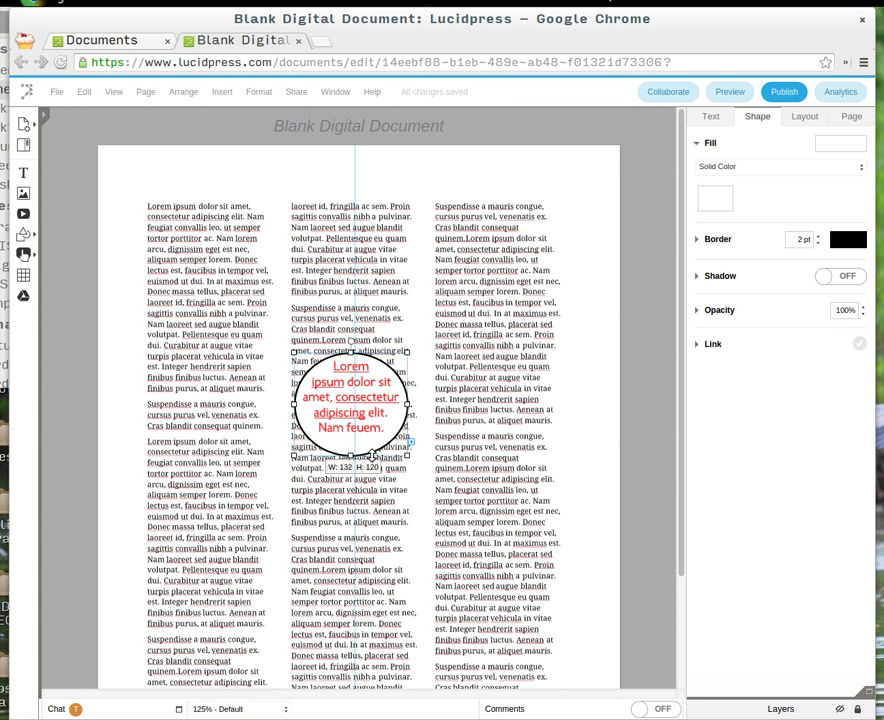
drag(334, 397, 260, 341)
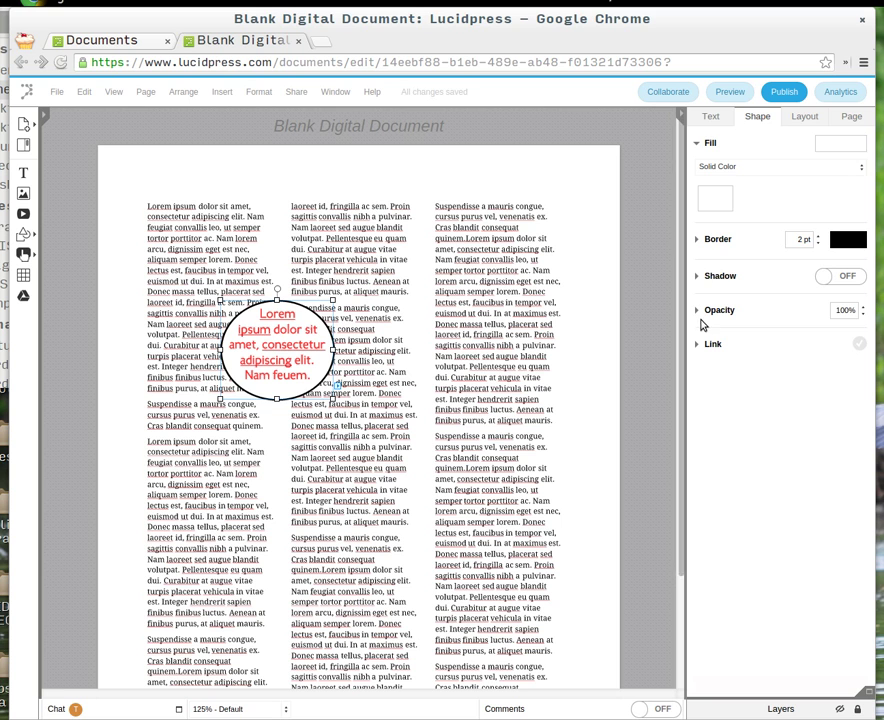
Turn on text wrapping tight to the circle's outline and nudge it slightly lower
click(793, 118)
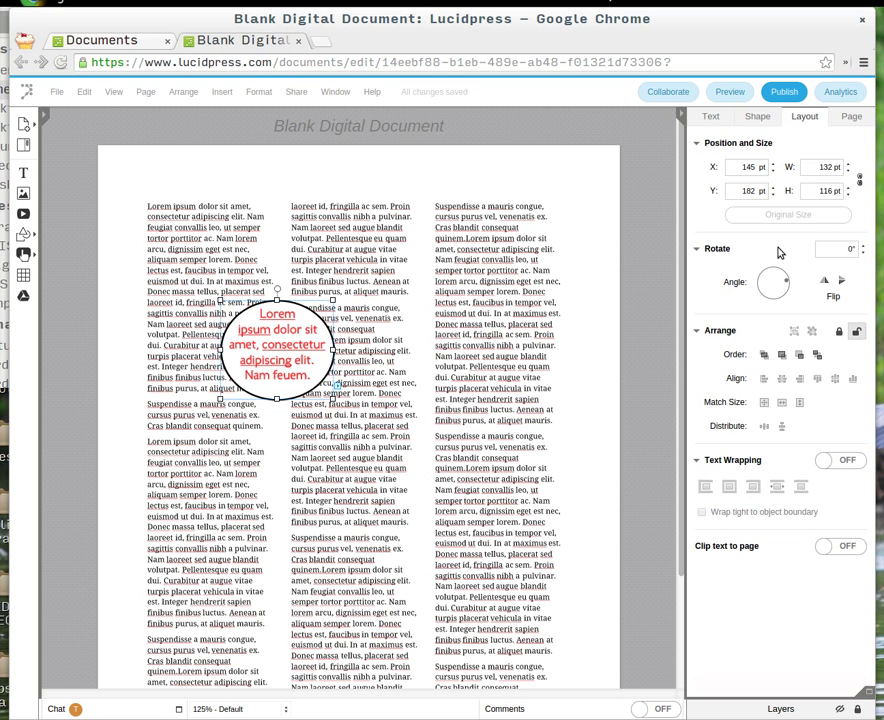
click(850, 462)
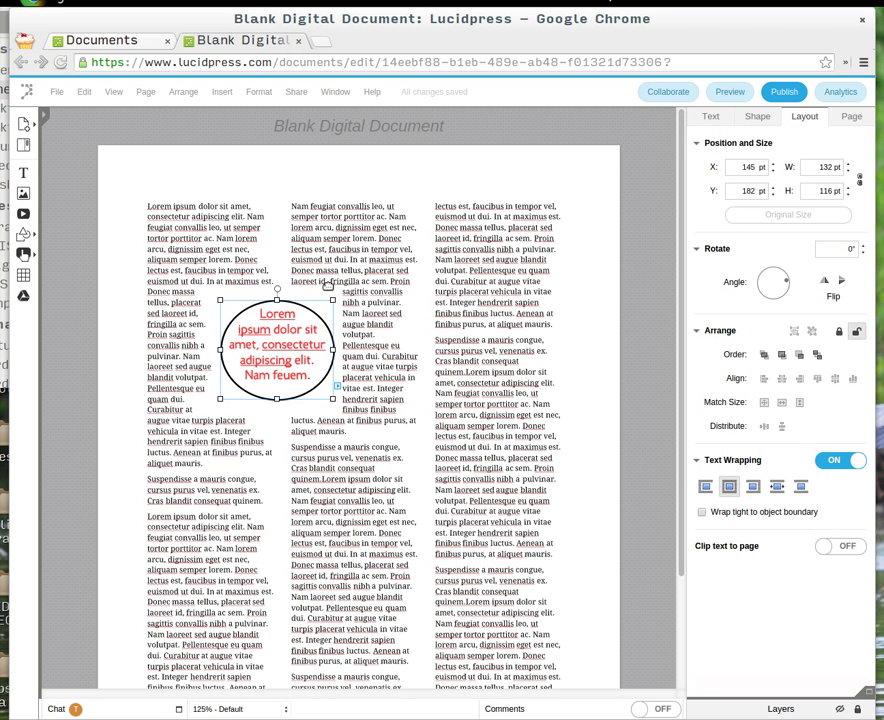
click(707, 513)
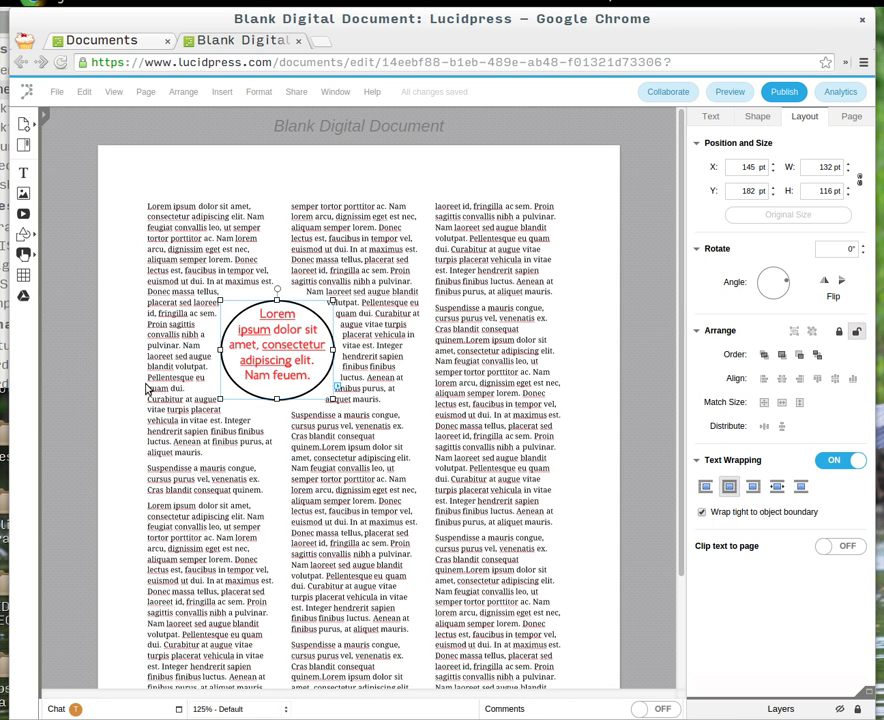
click(116, 369)
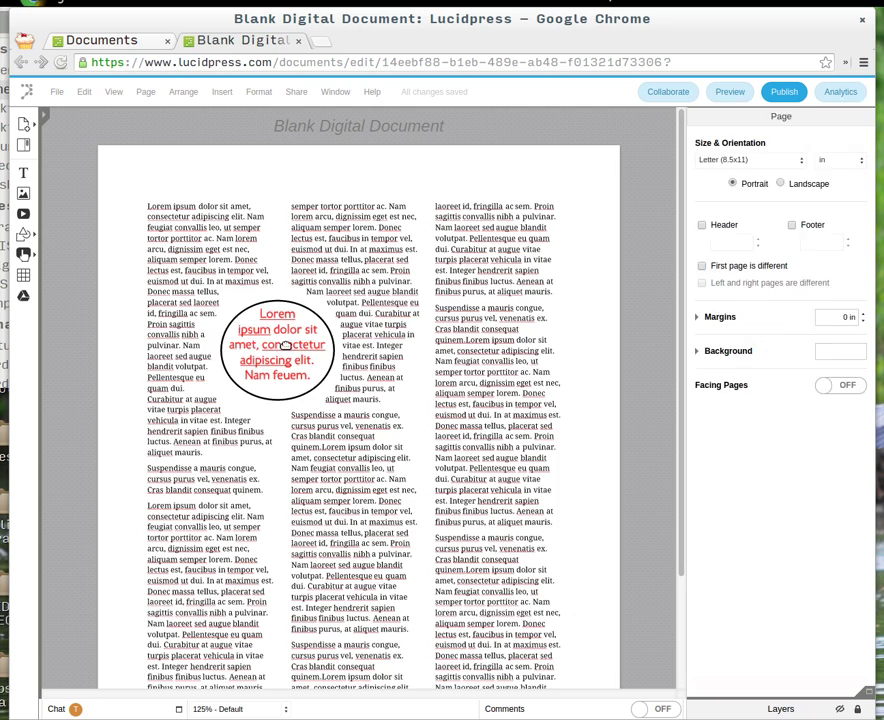
mouse_move(289, 318)
mouse_down()
mouse_move(302, 213)
mouse_move(306, 272)
mouse_move(292, 342)
mouse_up()
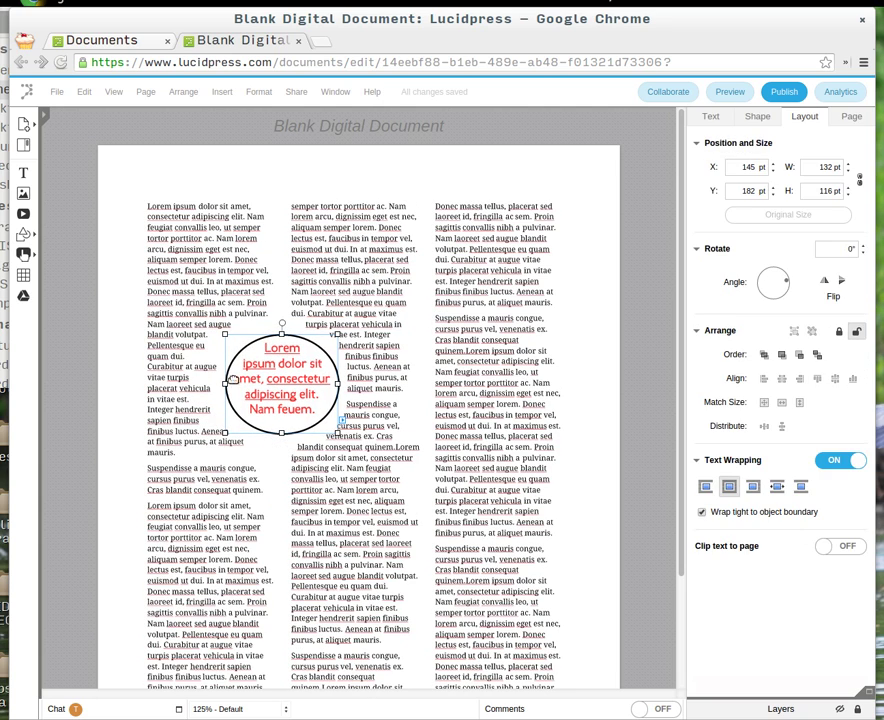
click(143, 393)
click(248, 348)
double_click(248, 347)
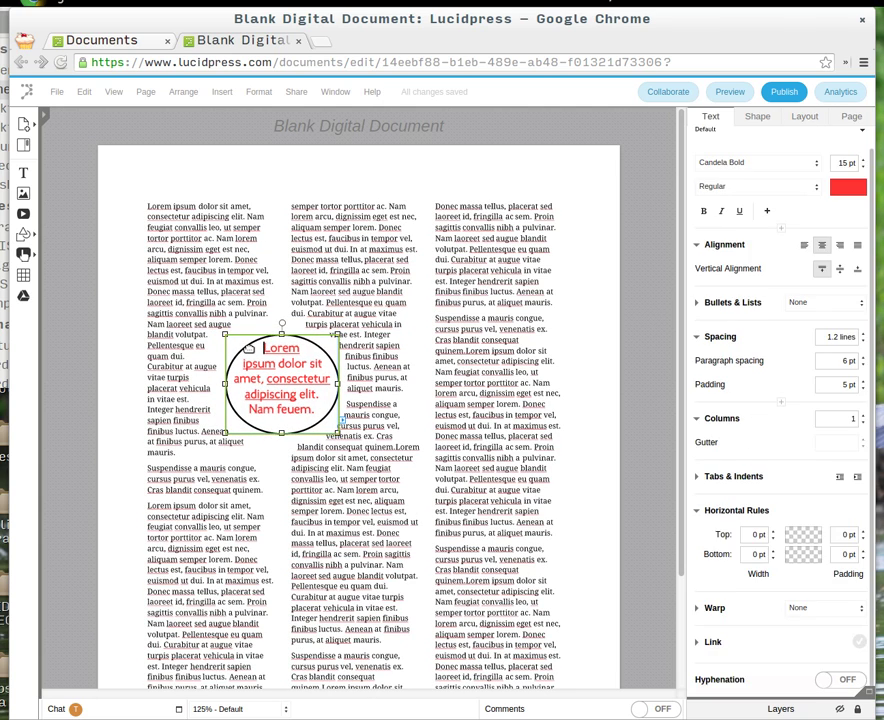
Set the circle's border width to 0 pt to remove its outline
click(758, 117)
click(697, 239)
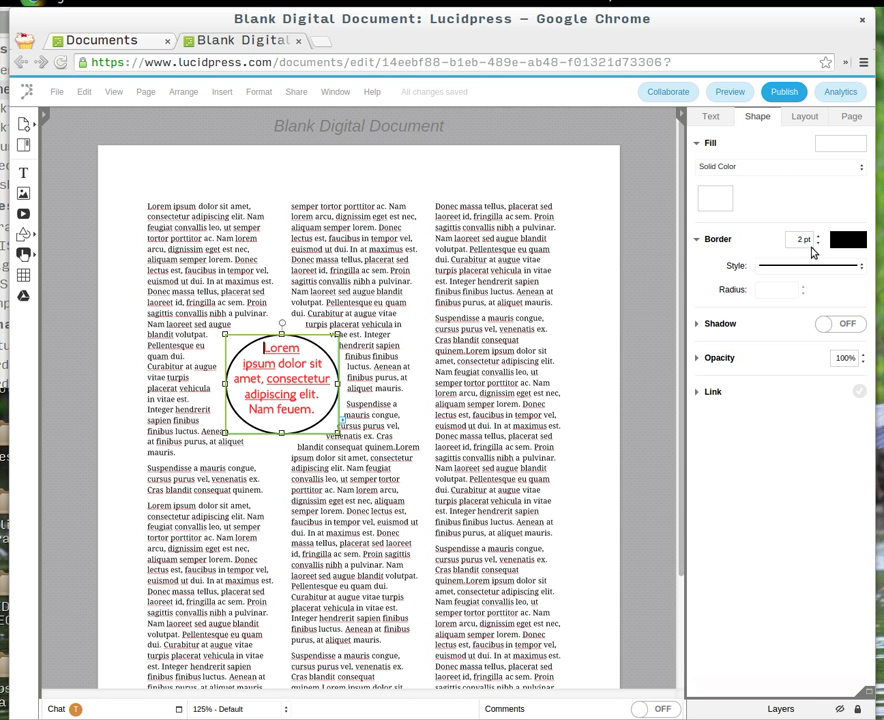
click(817, 243)
click(817, 243)
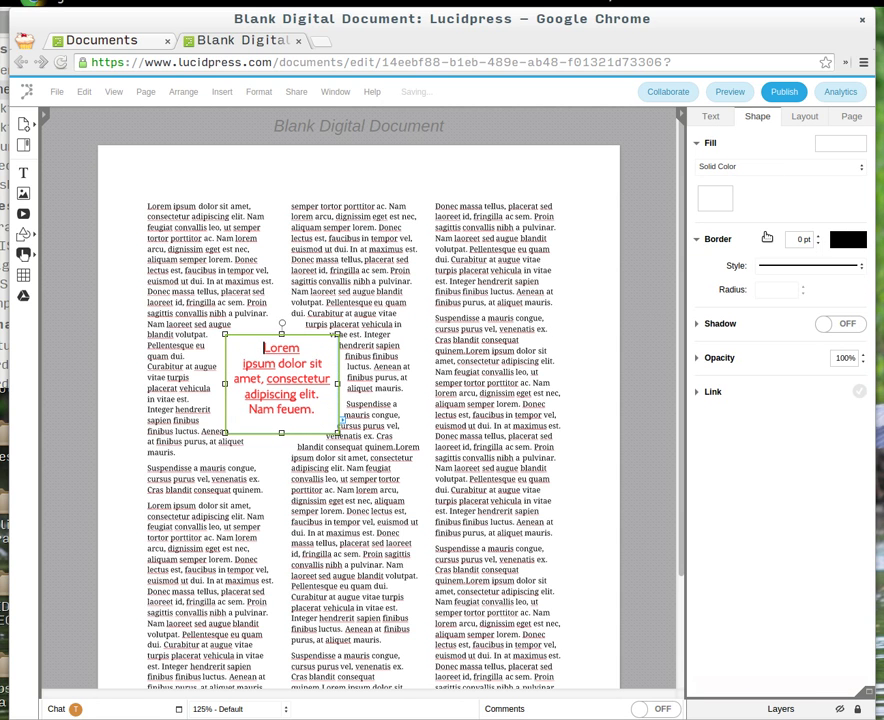
Try light and pale green fills on the circle
click(714, 202)
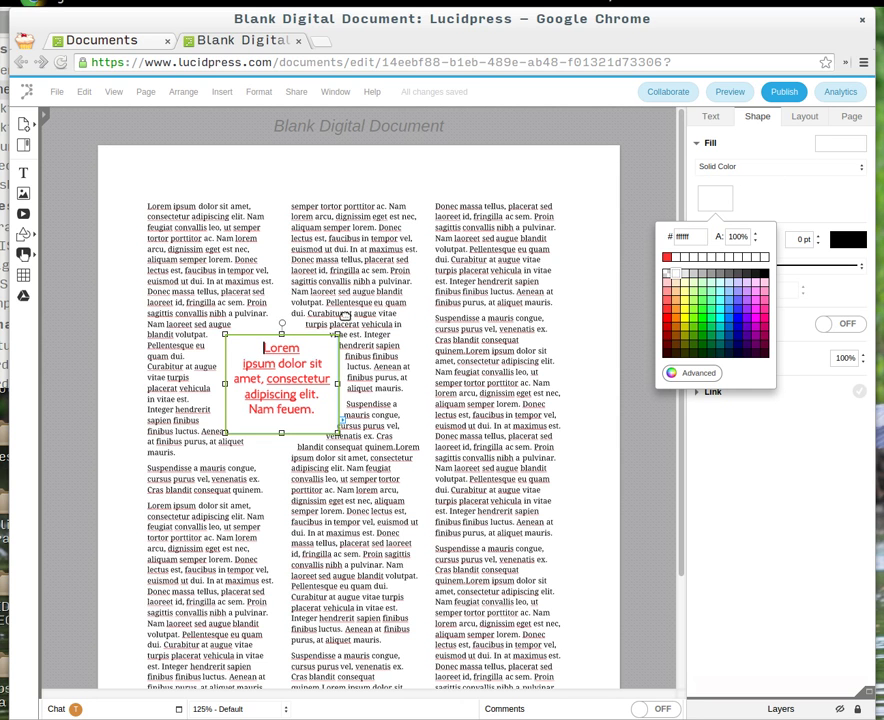
click(695, 290)
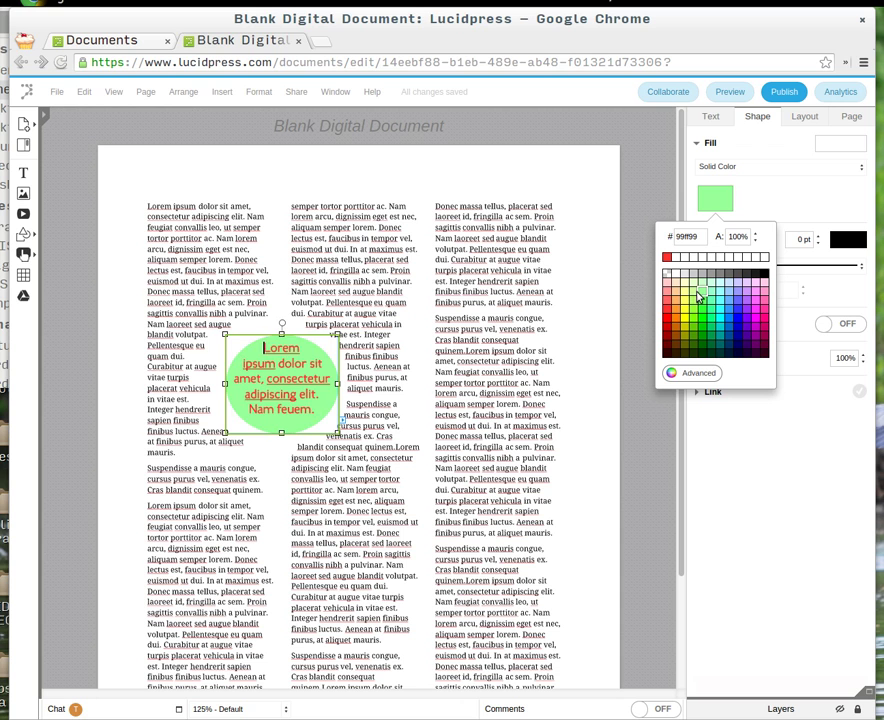
click(694, 286)
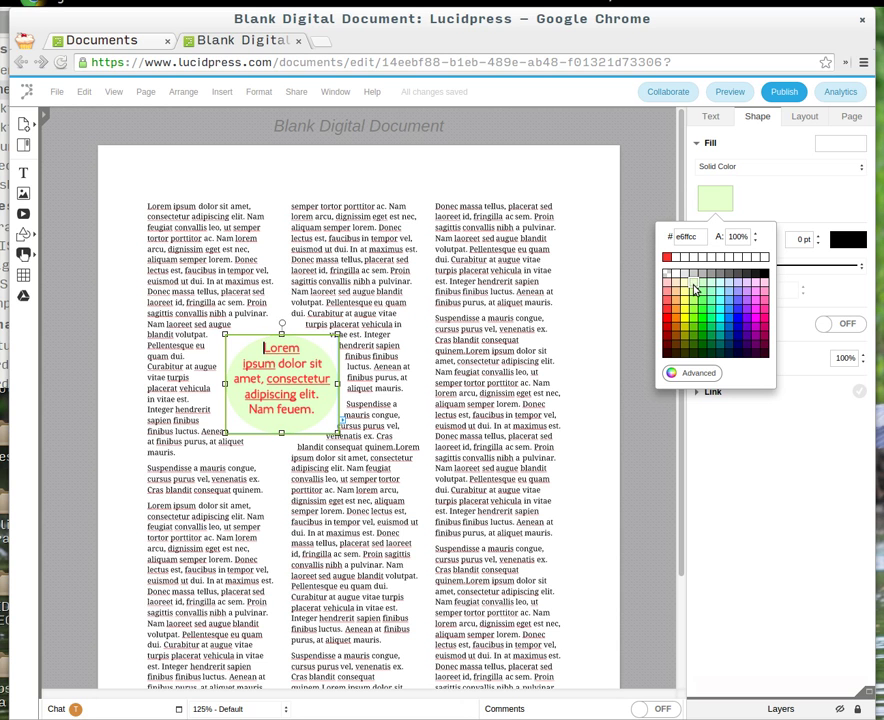
click(696, 291)
click(695, 286)
click(604, 306)
Fill the circle with light pink #ffcccc instead of white
click(337, 410)
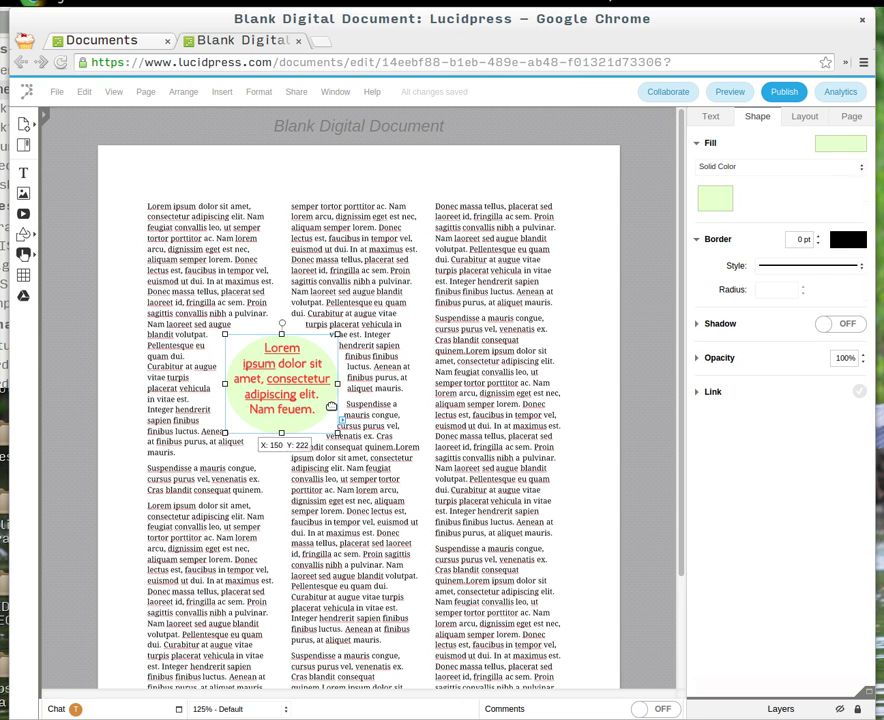
click(730, 202)
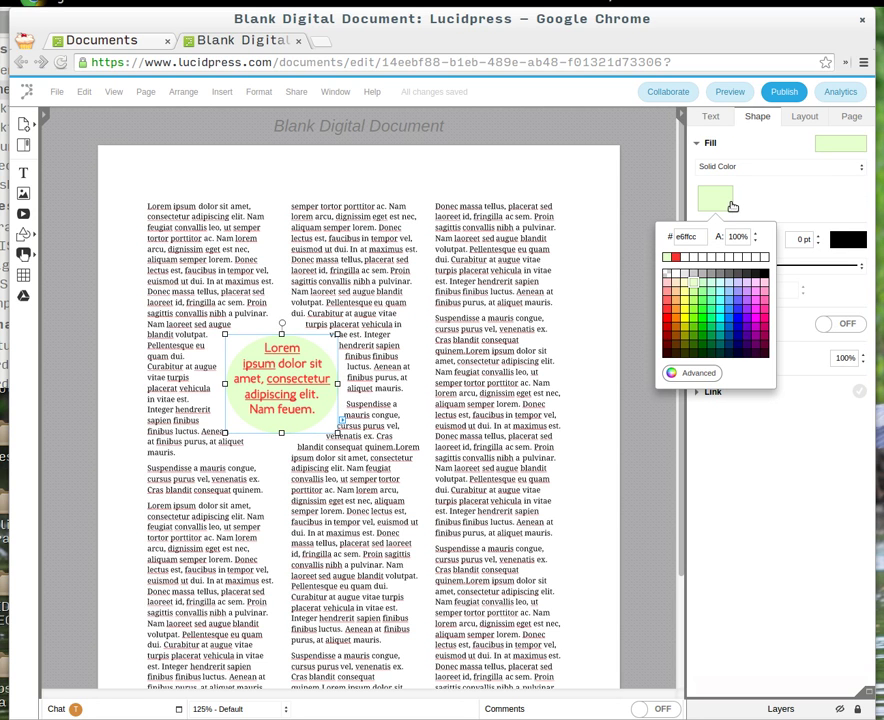
click(666, 286)
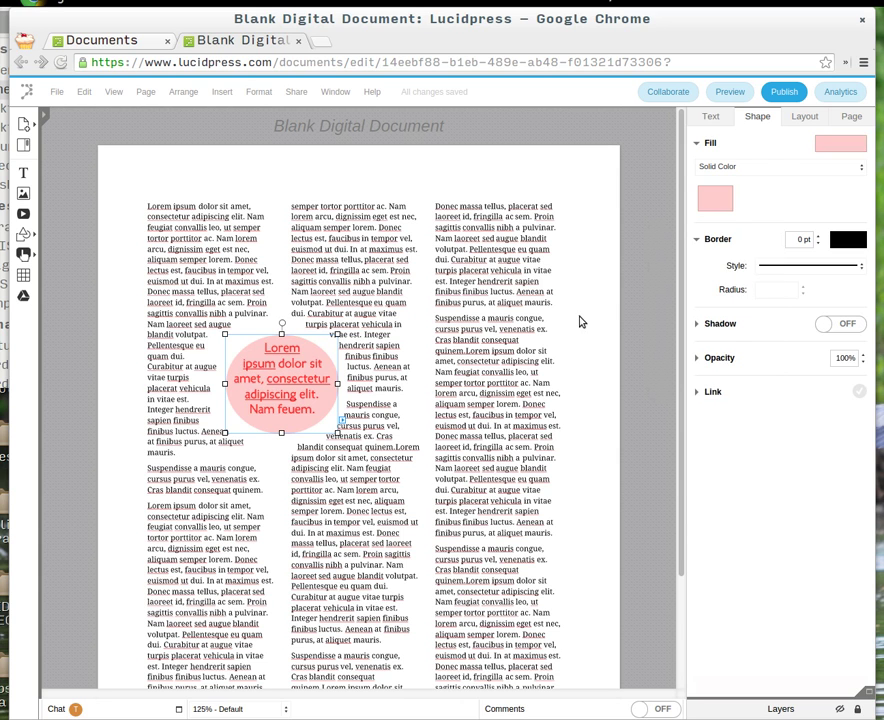
click(590, 324)
click(282, 381)
click(303, 380)
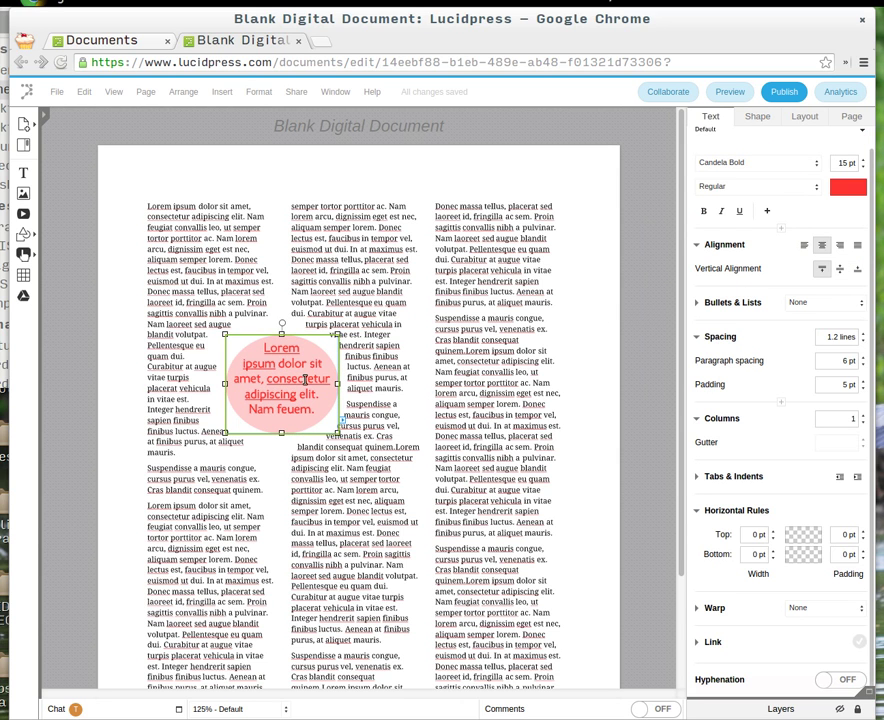
click(296, 376)
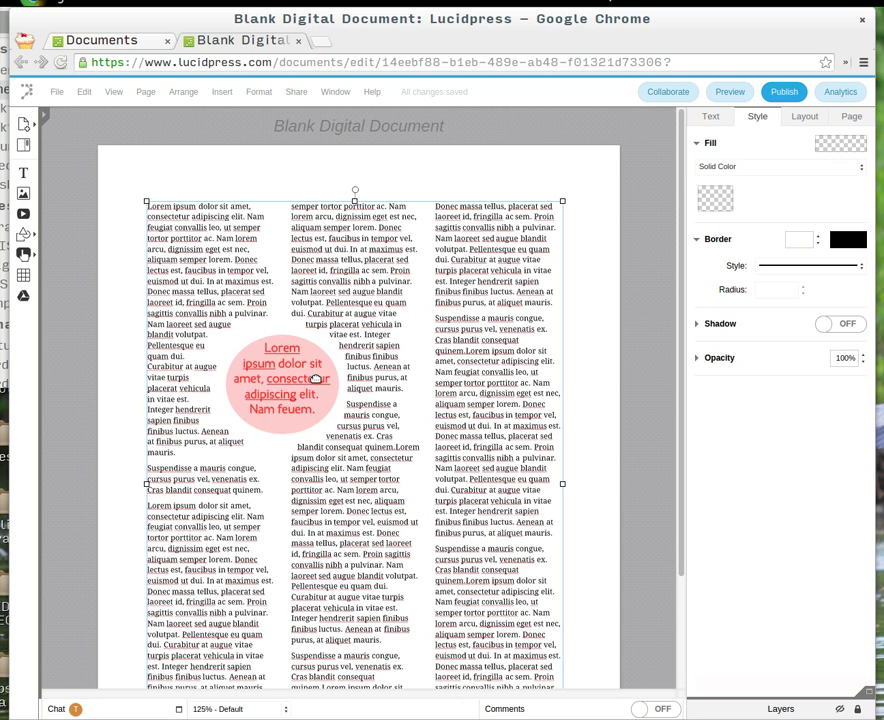
click(340, 358)
click(718, 199)
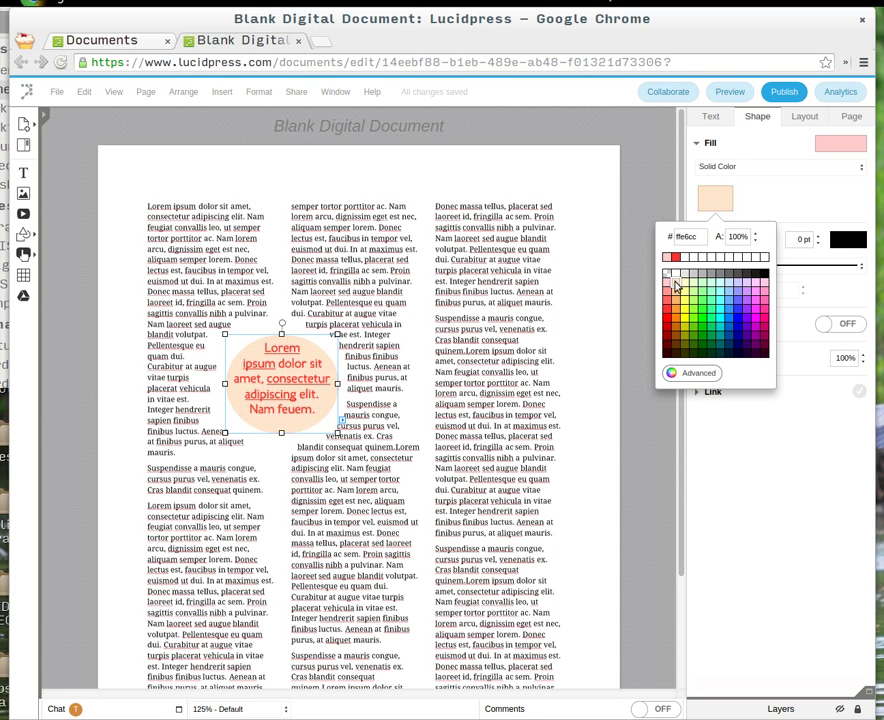
Soften the circle's fill to a paler #fbd2d2 pink in the advanced colour picker
click(692, 373)
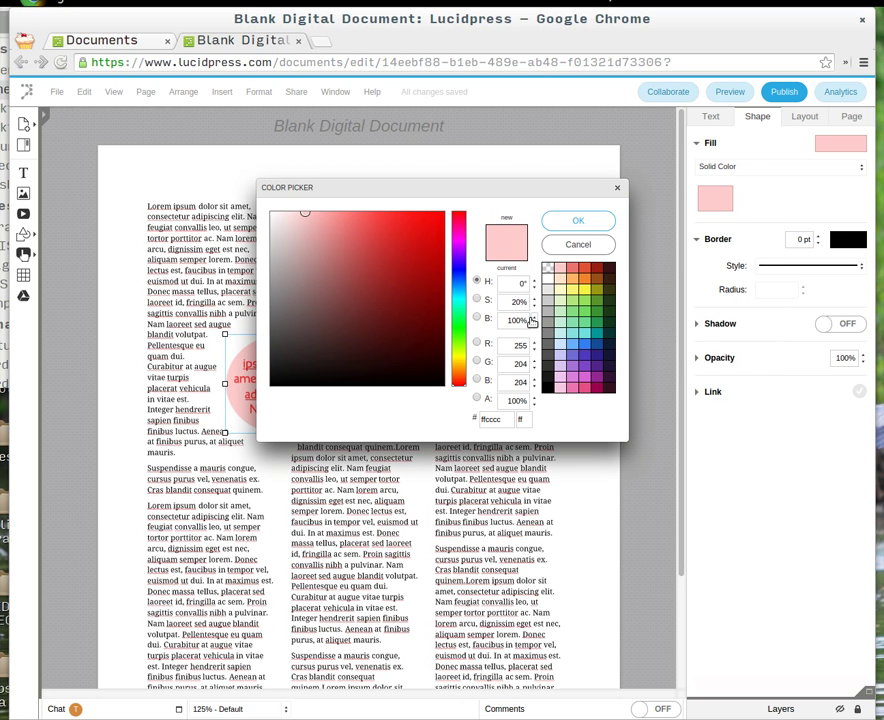
mouse_move(303, 216)
mouse_down()
mouse_move(291, 213)
mouse_move(300, 211)
mouse_move(298, 222)
mouse_move(297, 213)
mouse_up()
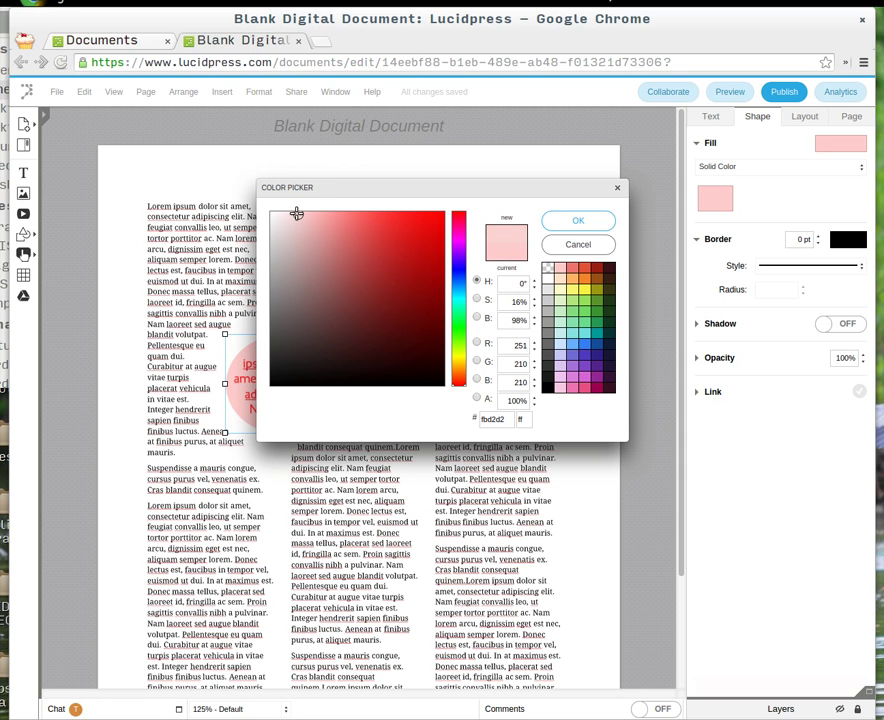
click(578, 220)
click(597, 358)
Recolour the quote text to darker #cc0000 red
click(250, 378)
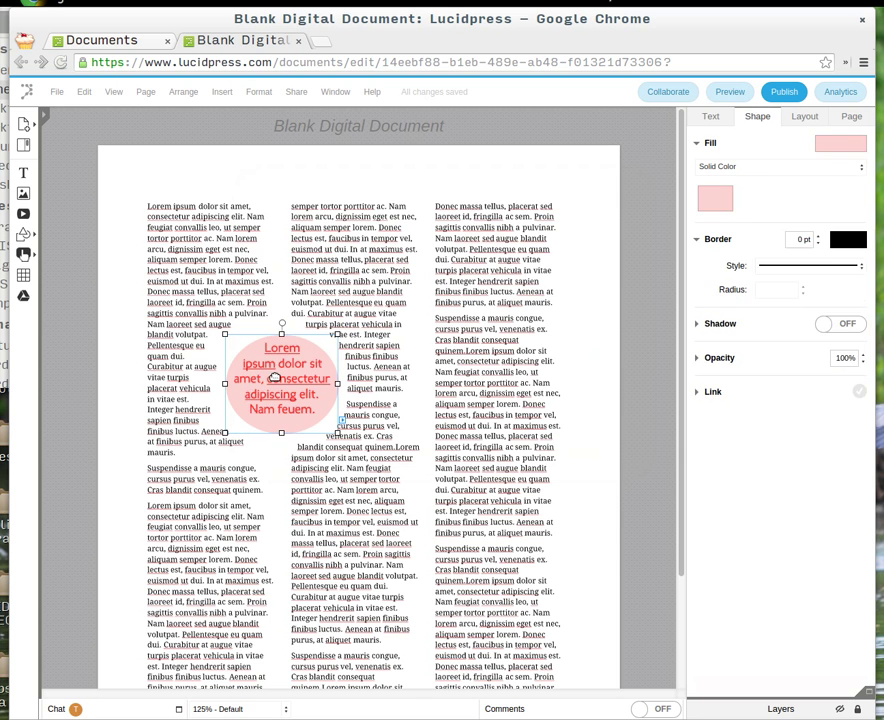
click(250, 378)
click(848, 186)
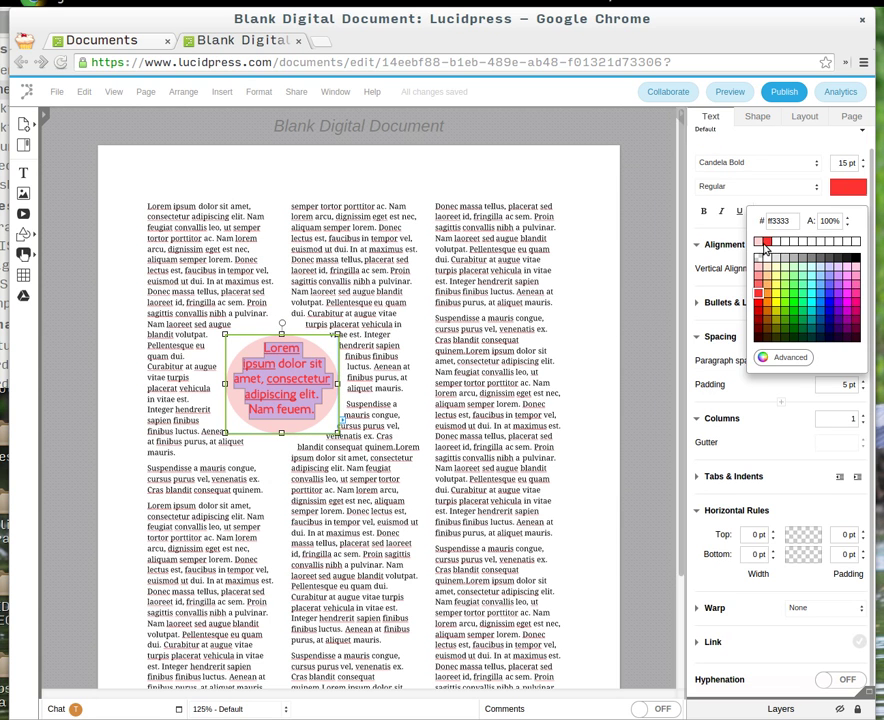
click(763, 312)
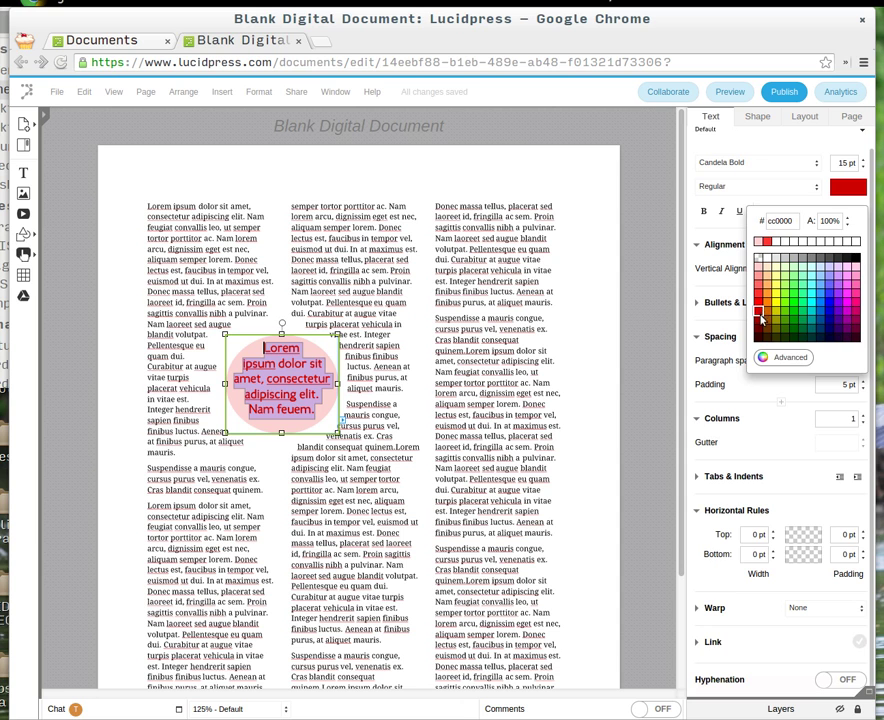
click(609, 350)
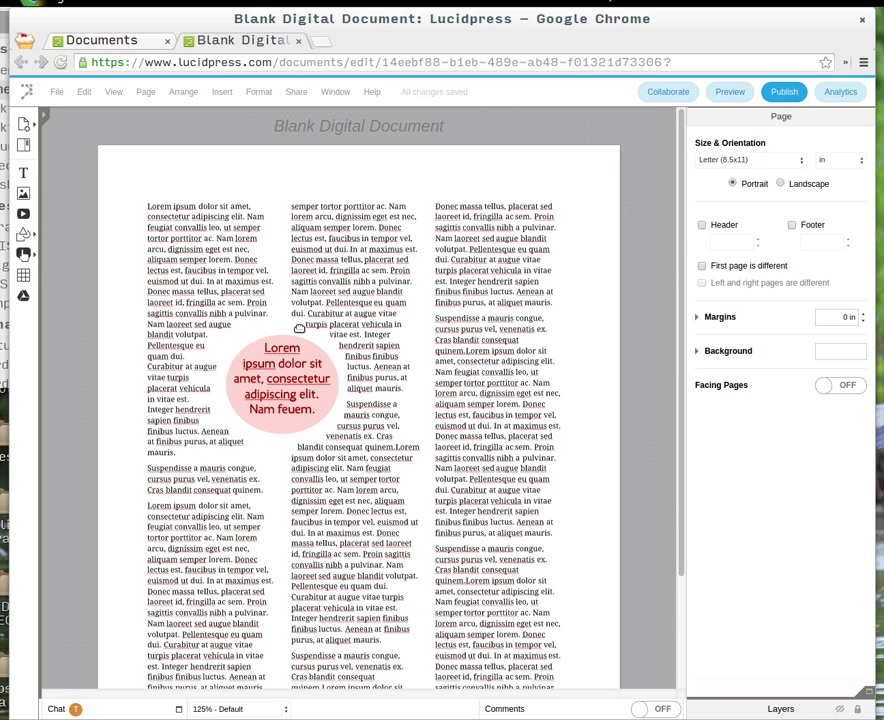
Move the pink circle into column 1 and paste three copies into columns 2 and 3
click(288, 364)
drag(276, 362, 163, 405)
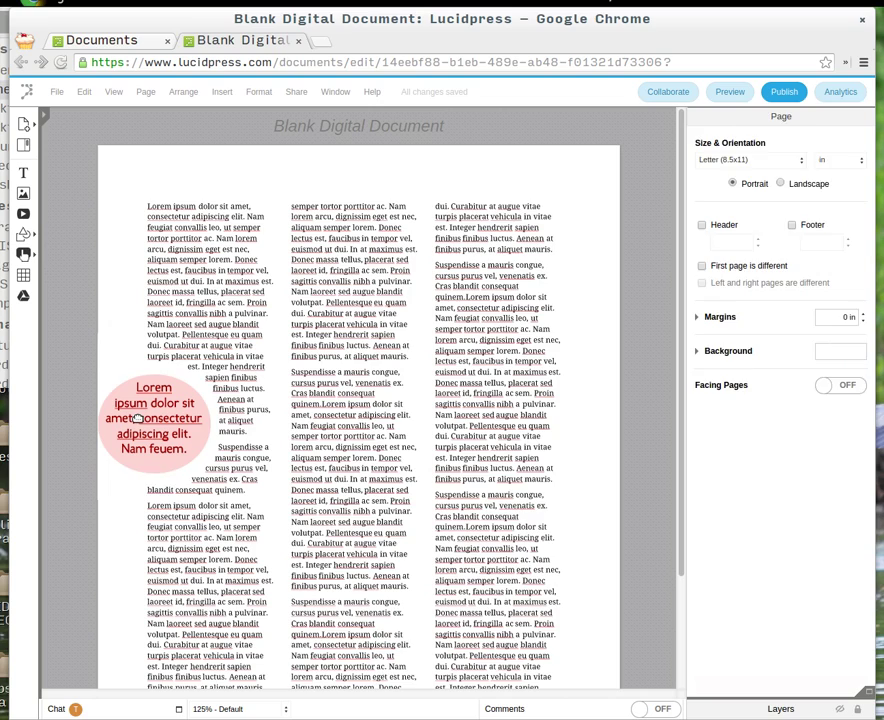
click(139, 418)
key(ctrl+v)
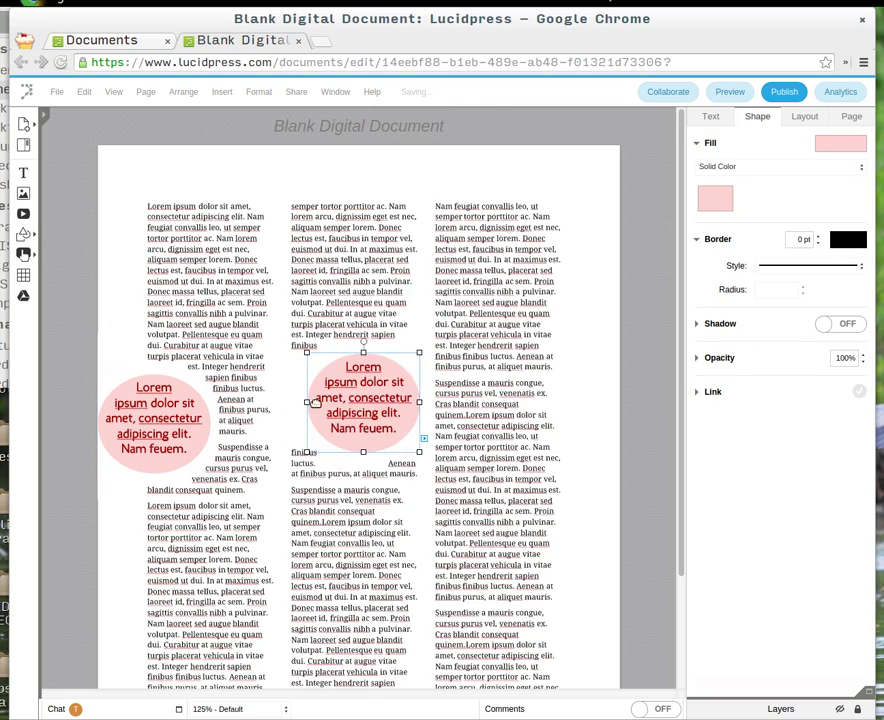
drag(330, 400, 220, 289)
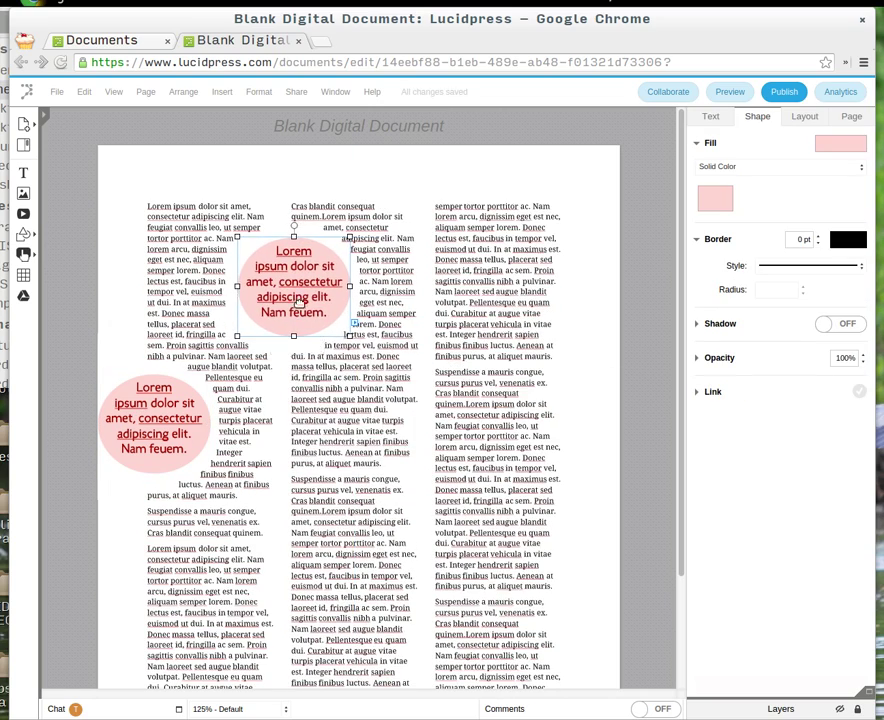
key(ctrl+v)
drag(402, 428, 493, 514)
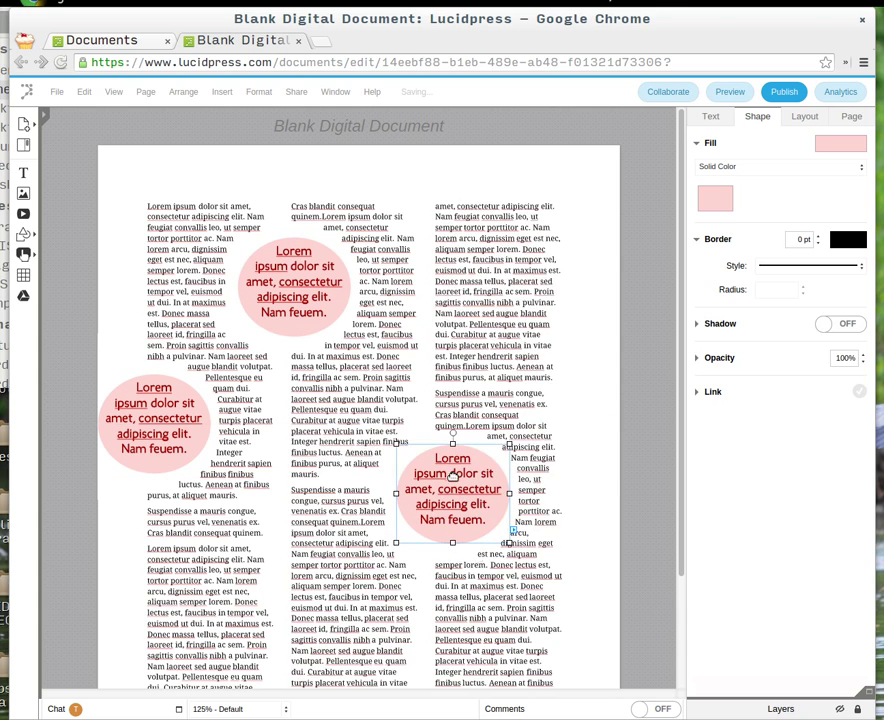
key(ctrl+v)
drag(361, 410, 590, 296)
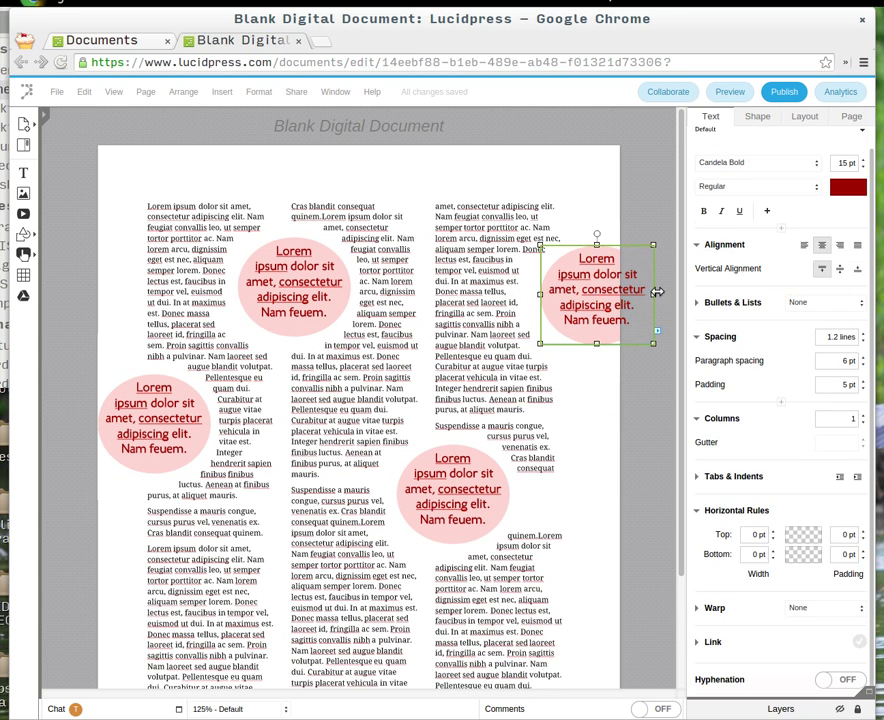
Narrow the right-hand circle and push it partly off the right page edge
click(629, 325)
click(593, 295)
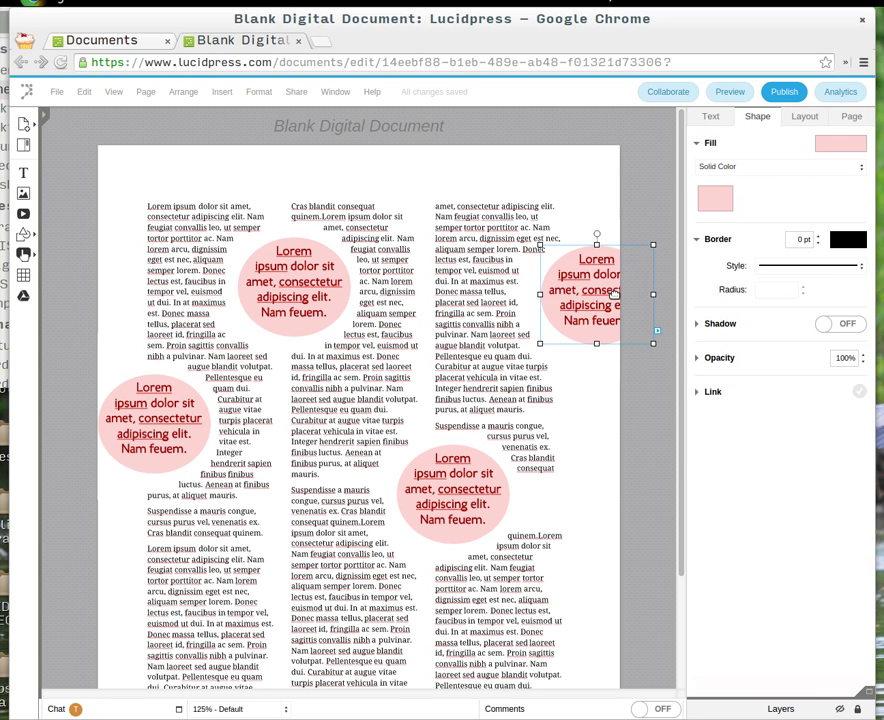
double_click(593, 295)
mouse_move(655, 290)
mouse_down()
mouse_move(614, 297)
mouse_move(646, 297)
mouse_up()
double_click(593, 295)
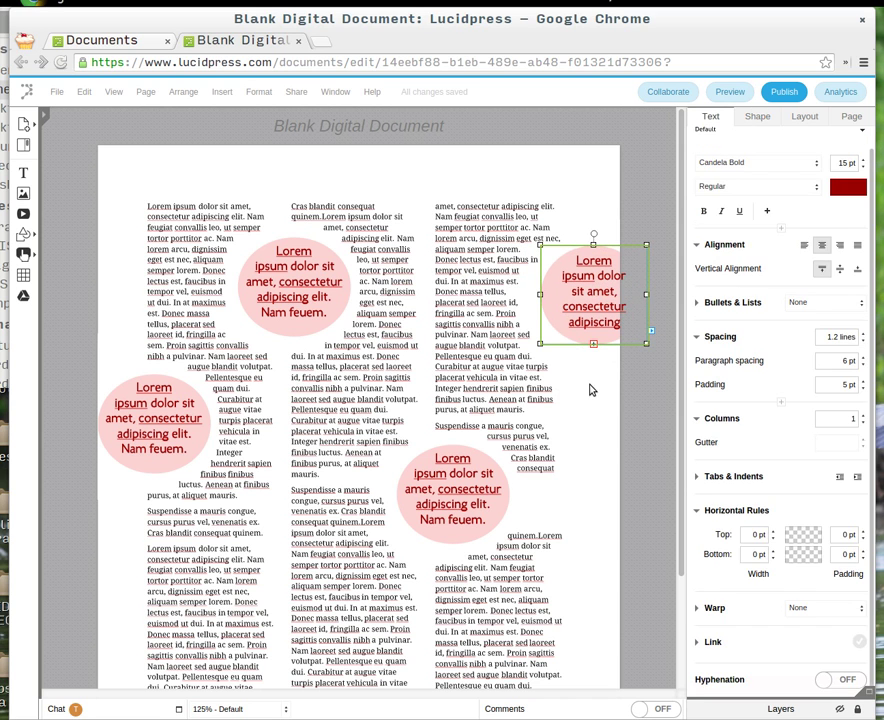
click(604, 349)
click(592, 306)
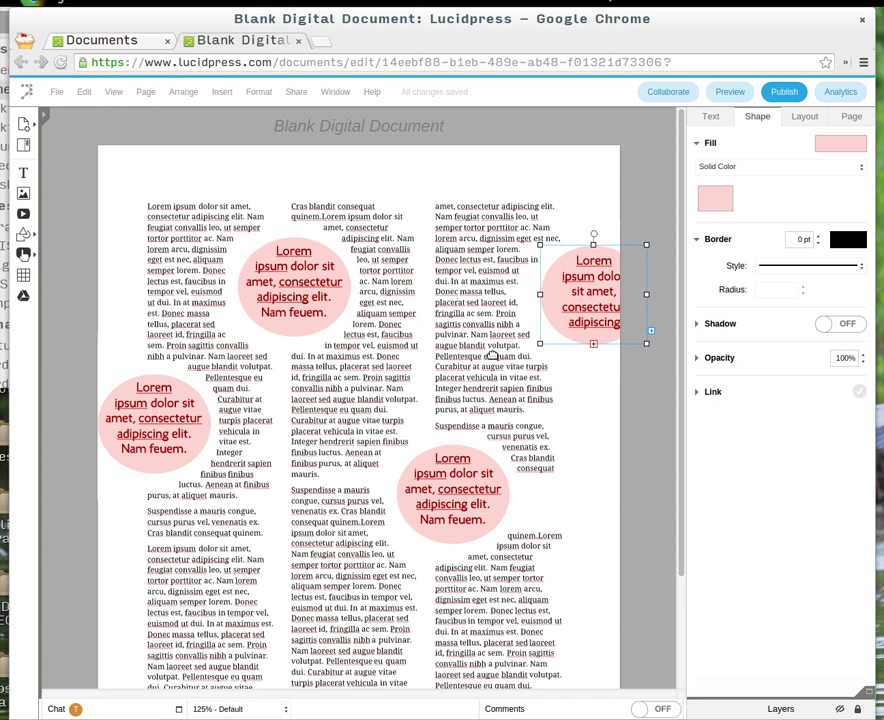
drag(583, 302, 606, 346)
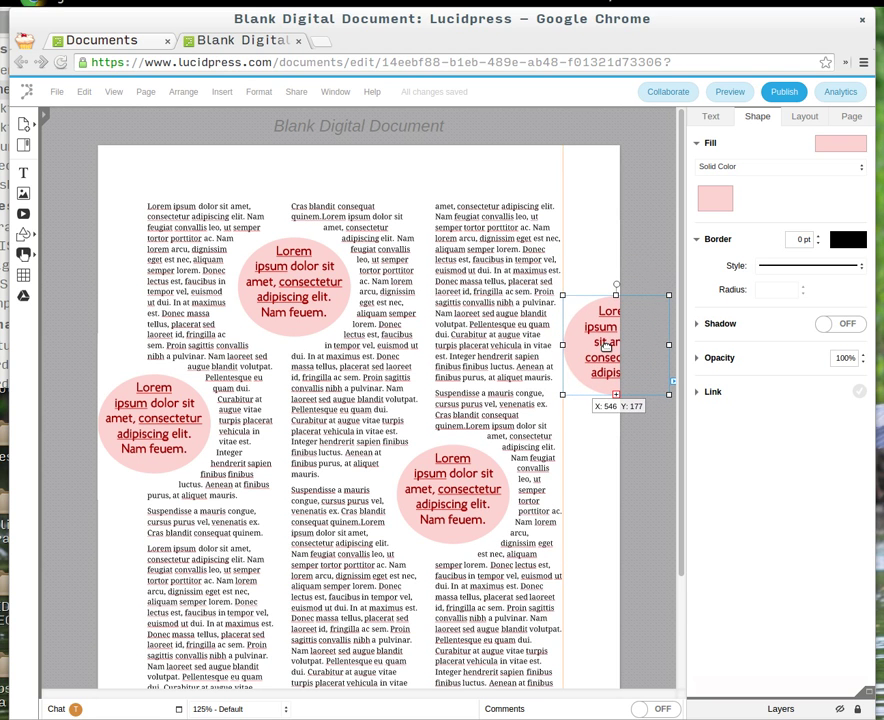
Nudge the middle-column circle slightly left
click(425, 318)
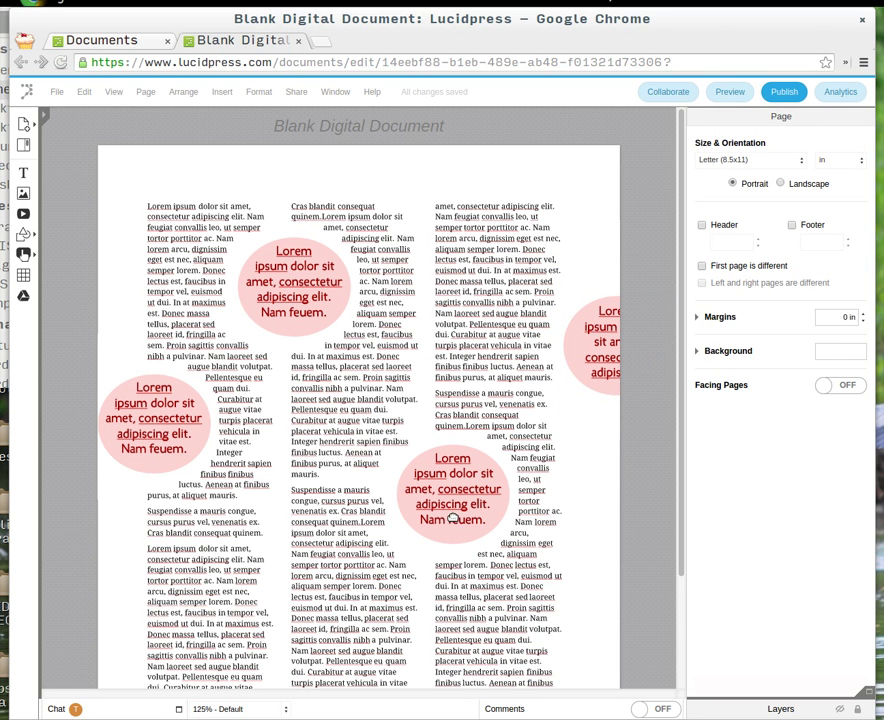
drag(452, 518, 442, 518)
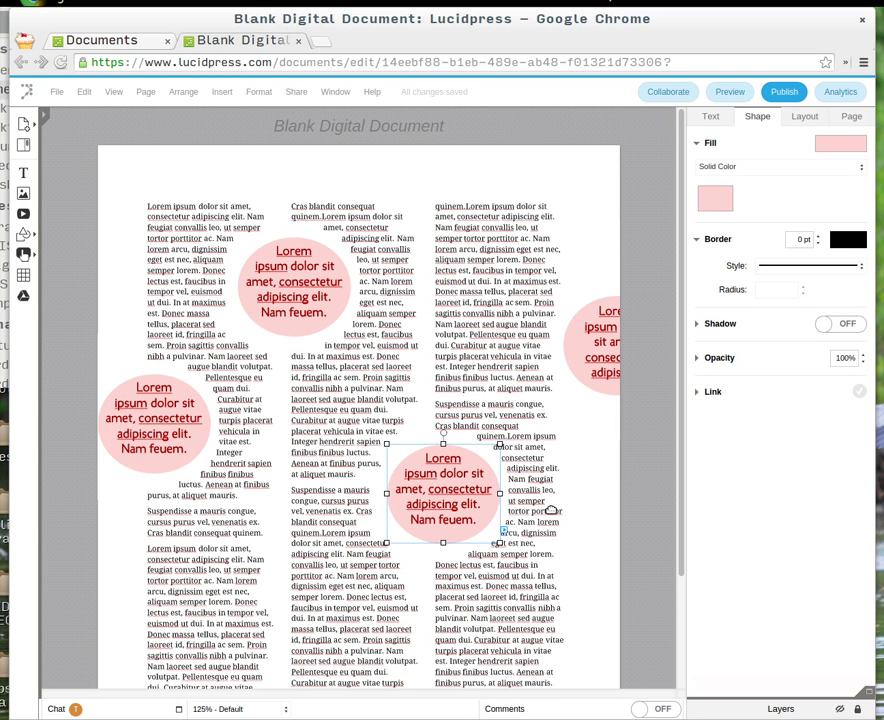
click(610, 515)
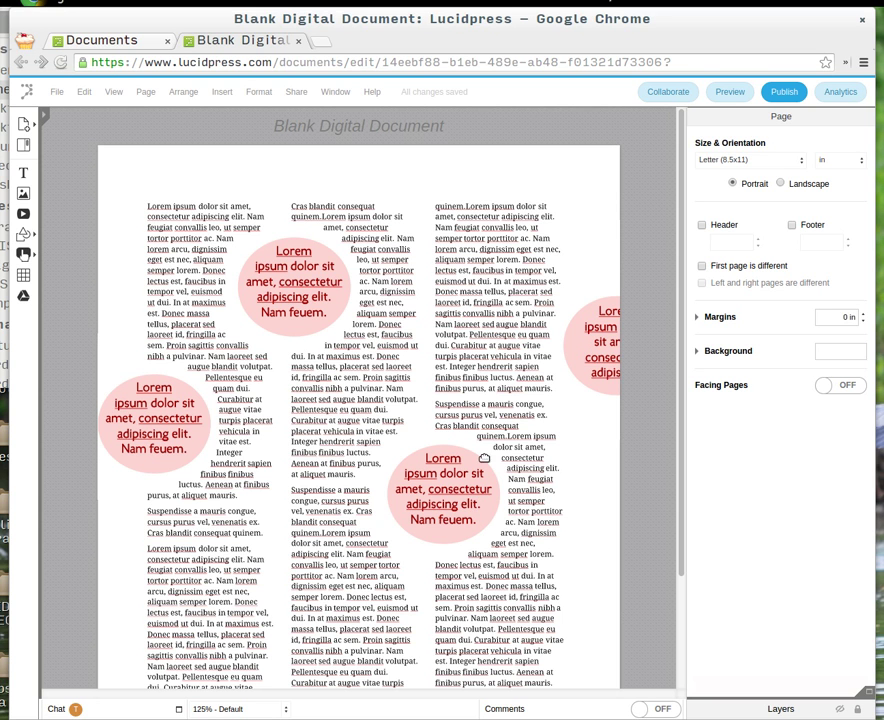
scroll(549, 481, down, 3)
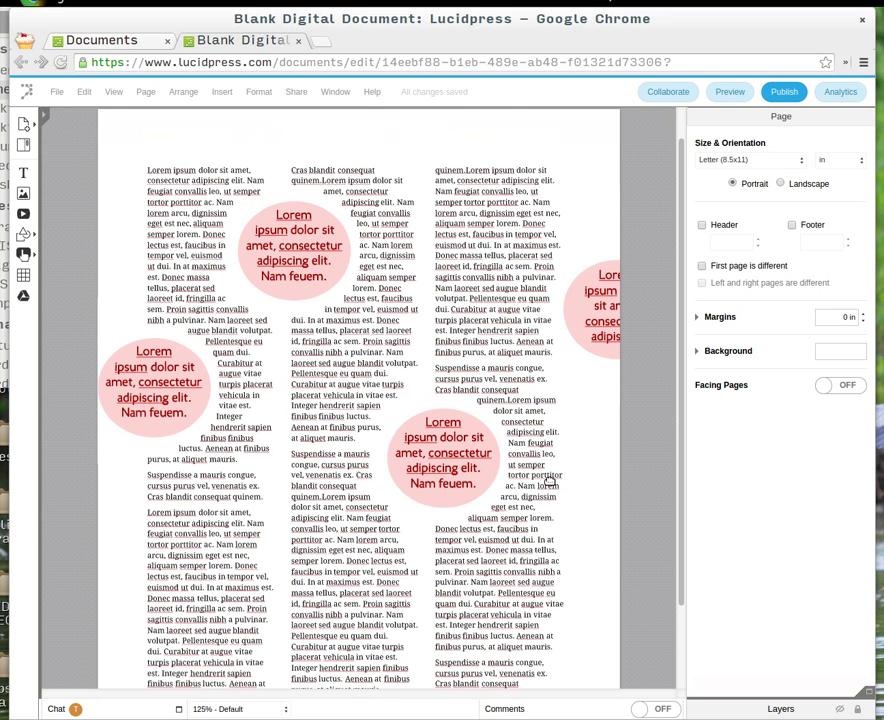
scroll(549, 481, up, 3)
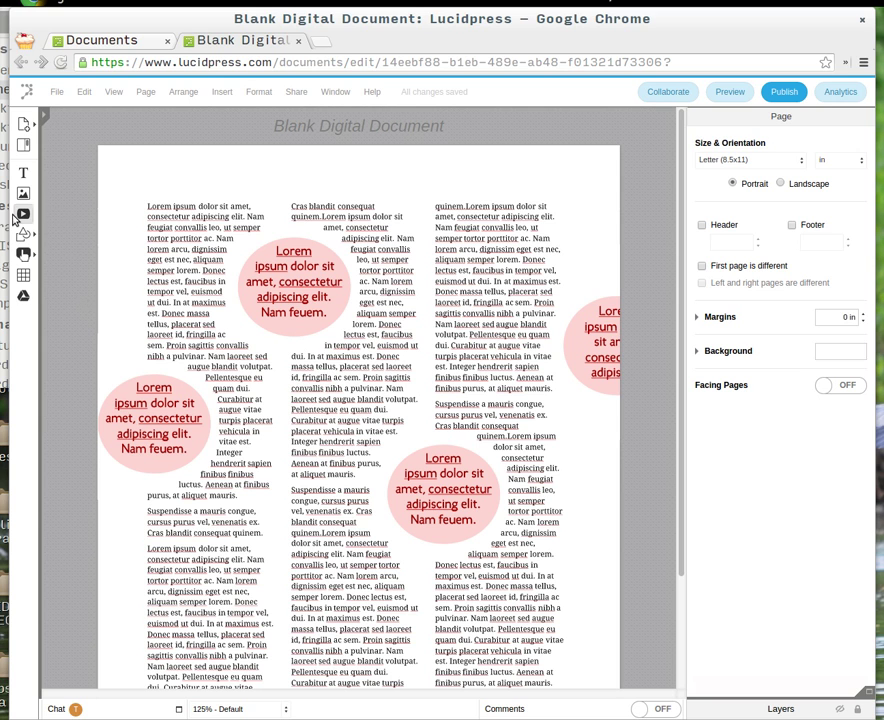
Add a right-pointing block arrow at the lower-left page edge over the first column
mouse_move(23, 234)
click(46, 393)
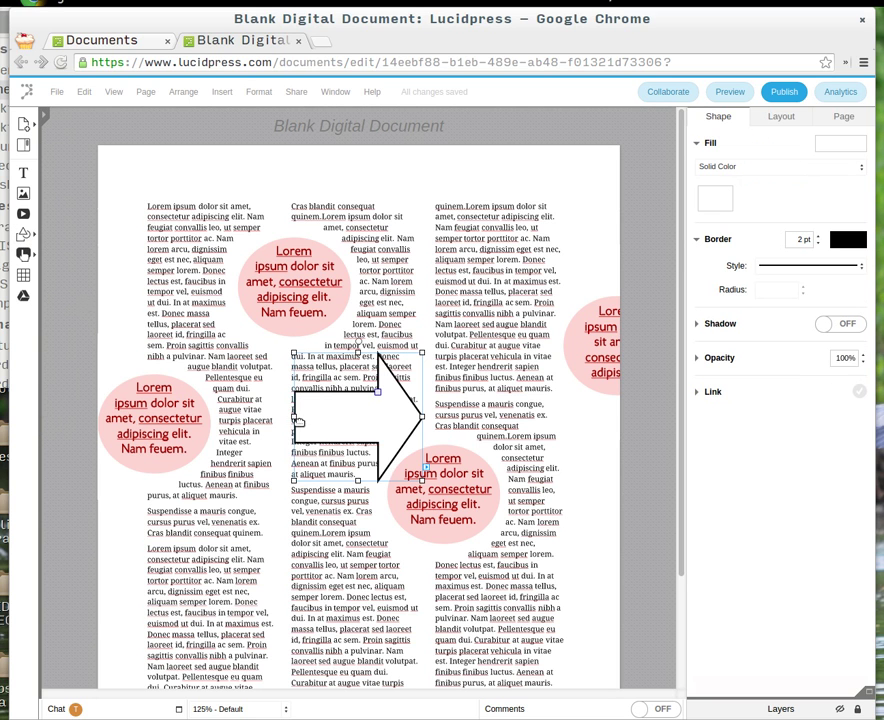
drag(313, 424, 119, 600)
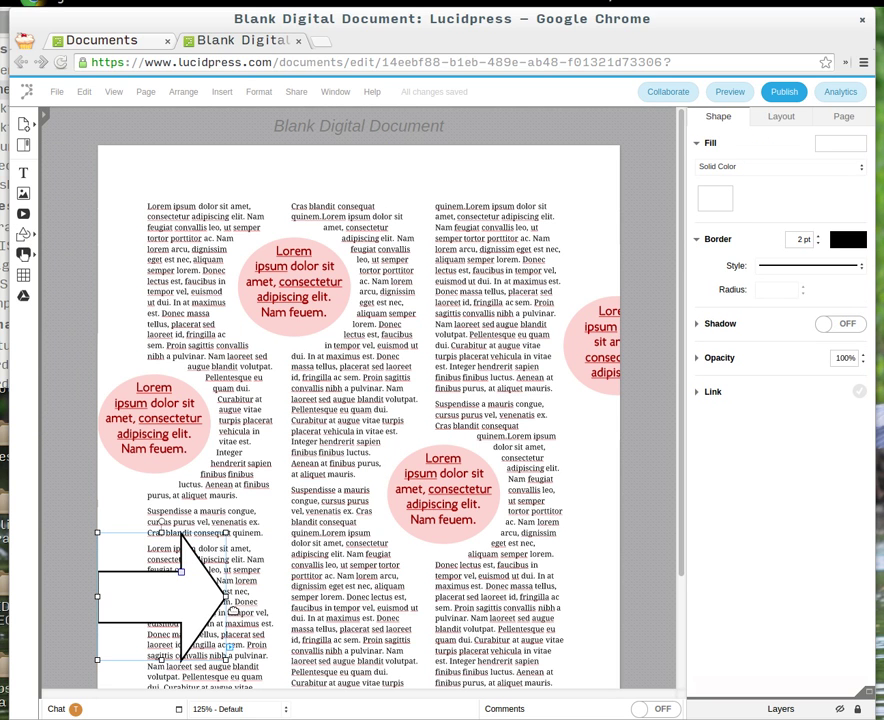
drag(226, 595, 243, 616)
Lower the arrow, make it narrower, and enlarge its arrowhead
scroll(243, 616, down, 2)
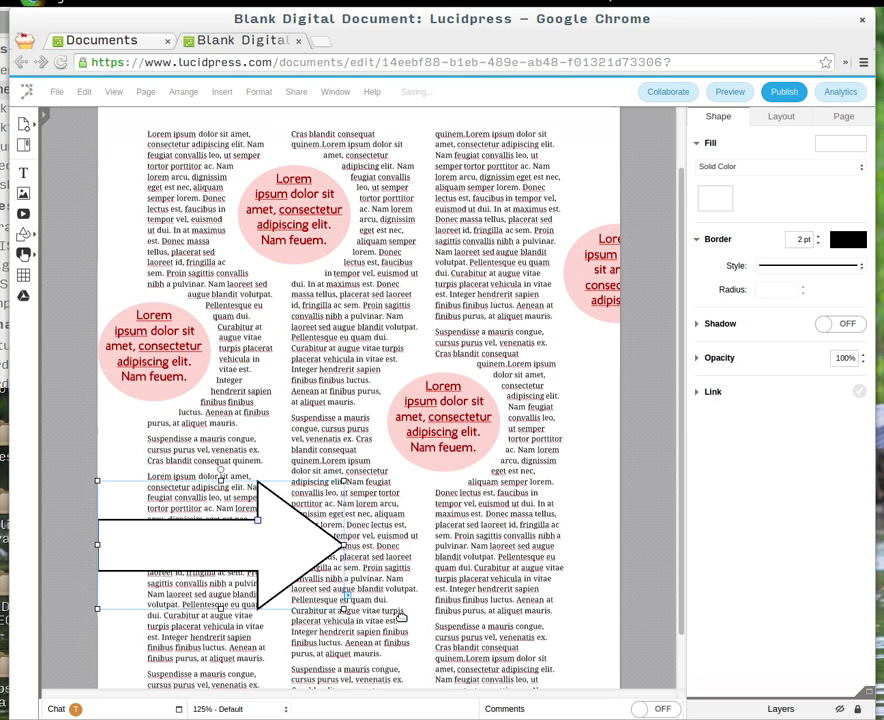
drag(265, 549, 276, 571)
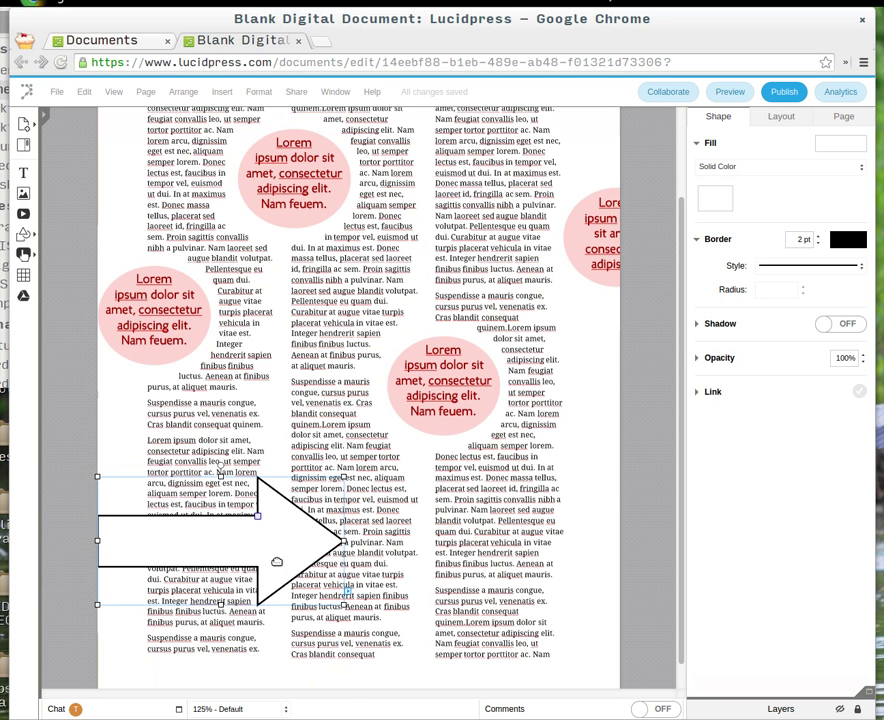
drag(345, 540, 237, 540)
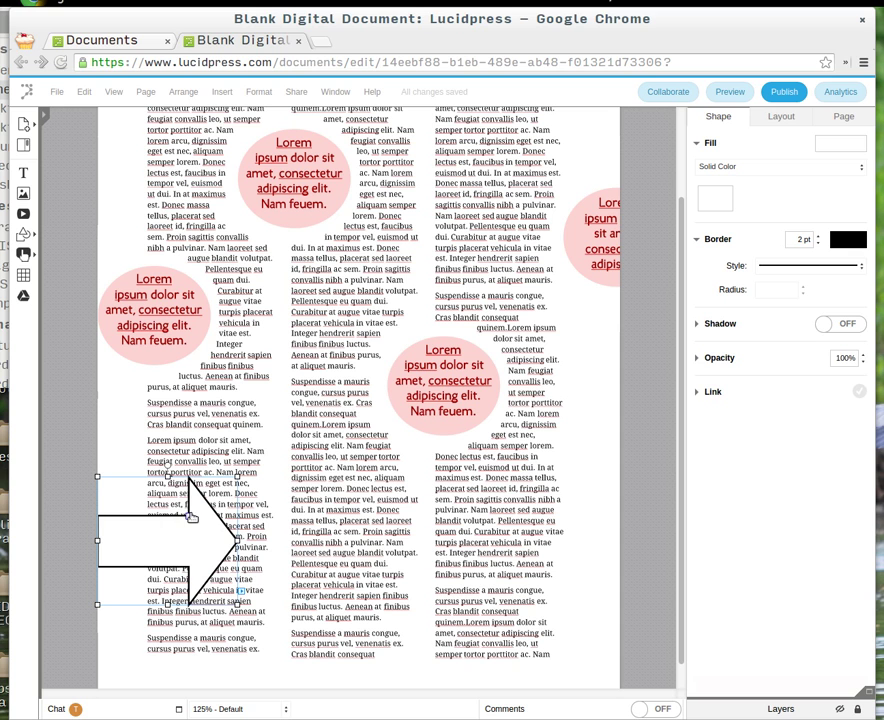
drag(183, 512, 152, 520)
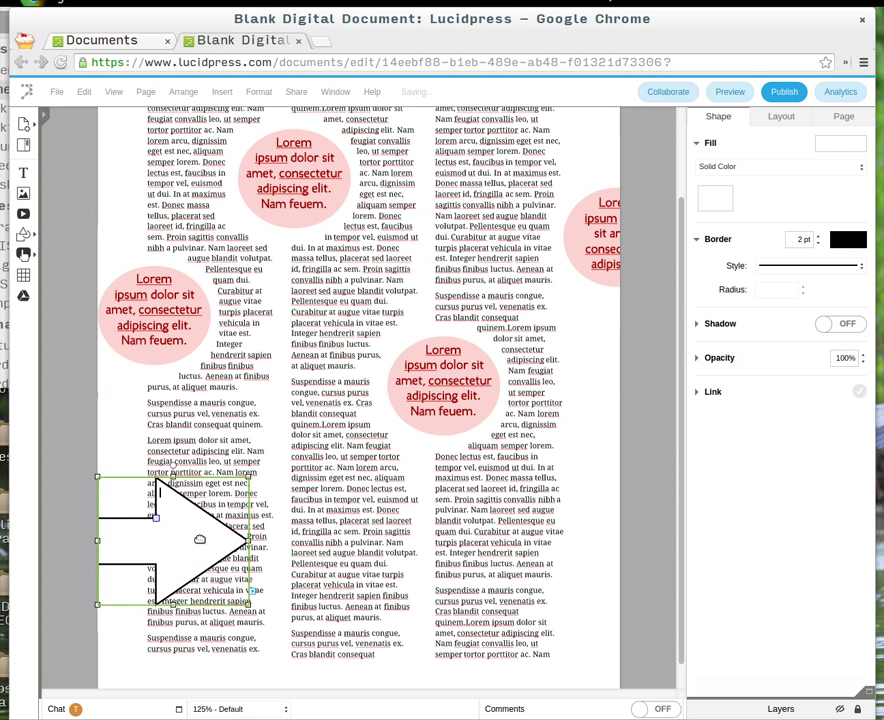
double_click(186, 533)
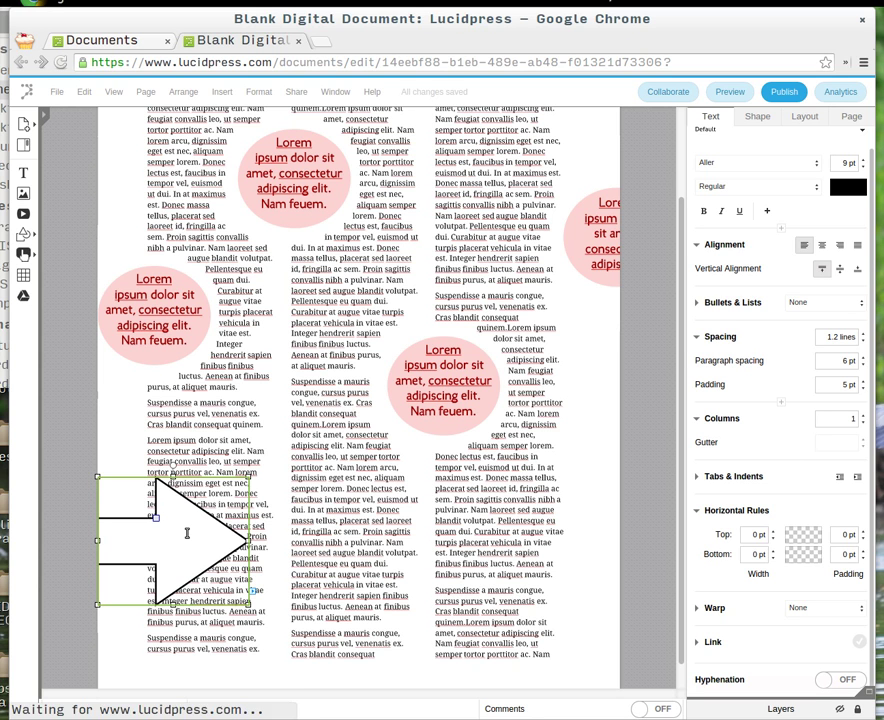
Copy the circle's red 'Lorem ipsum dolor sit amet, consectetur' quote and paste it into the arrow
right_click(184, 533)
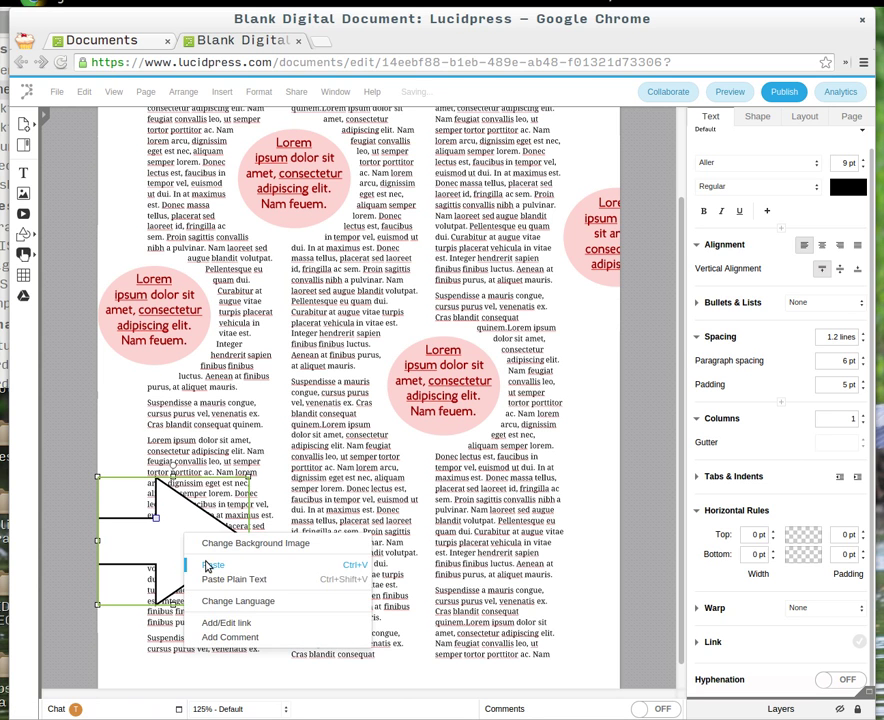
click(207, 566)
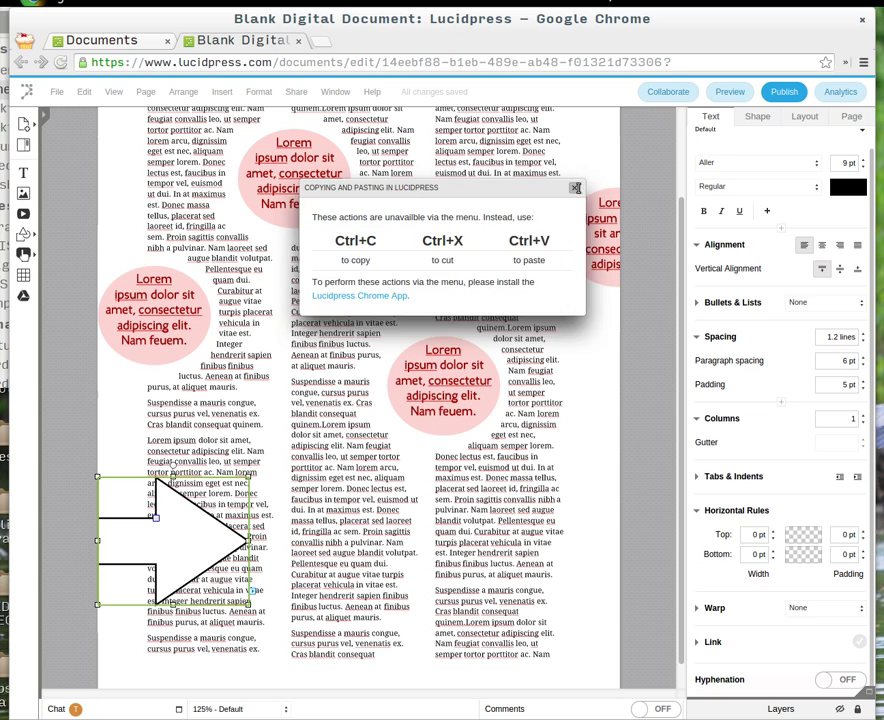
click(574, 187)
double_click(449, 379)
click(449, 380)
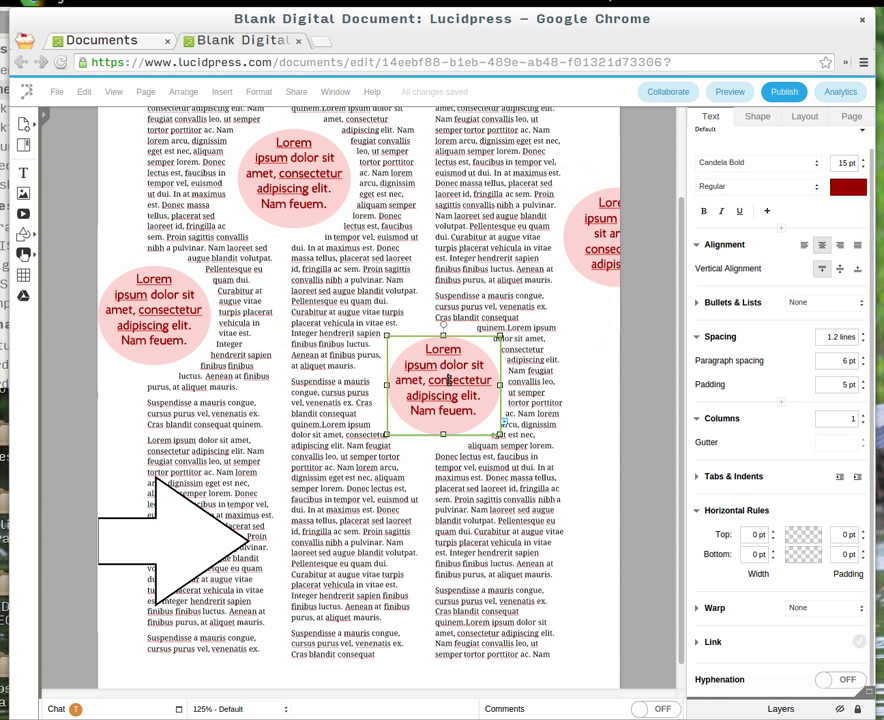
click(185, 537)
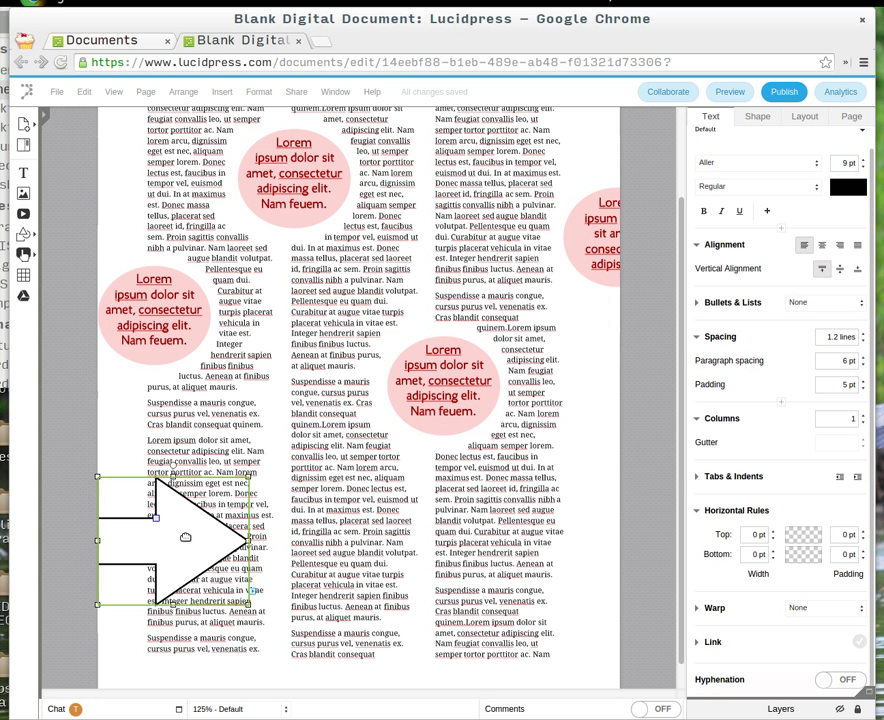
text(Lorem ipsum dolor sit amet, consectetur)
click(134, 465)
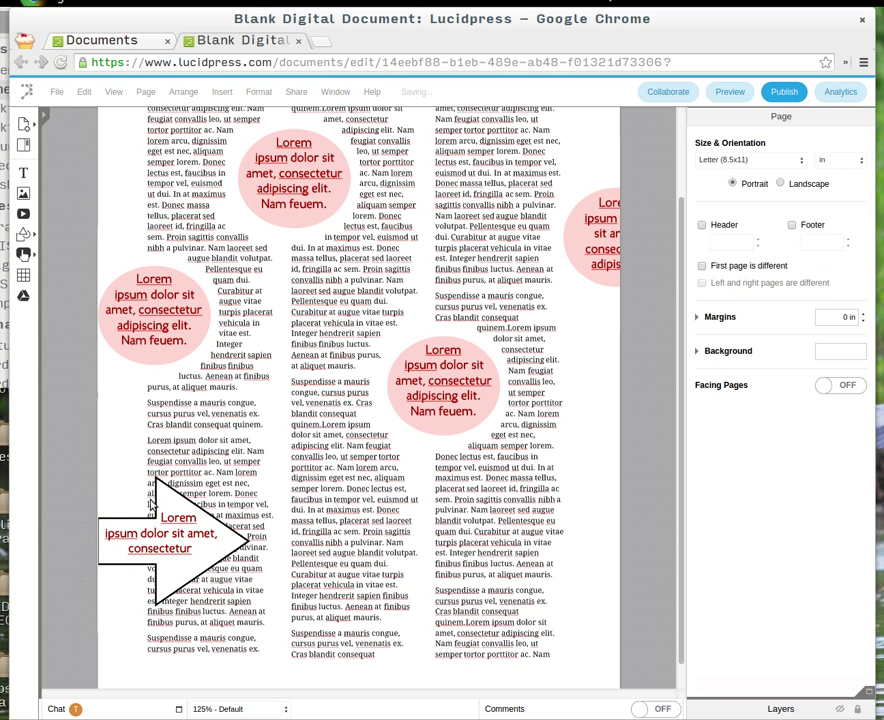
click(150, 518)
Remove the arrow's outline and fill it with light pink
key(Escape)
click(150, 518)
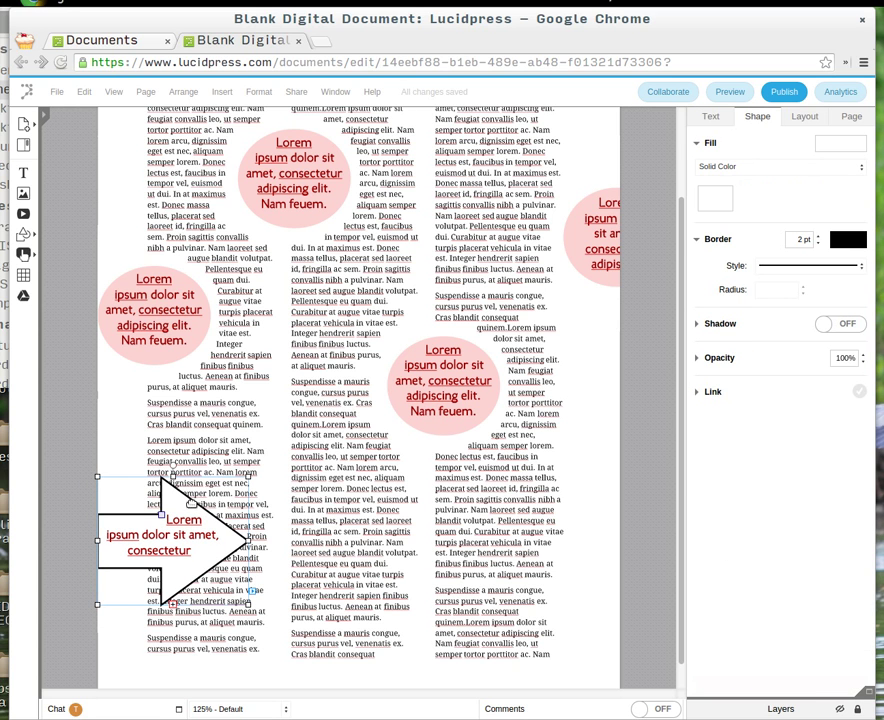
double_click(818, 244)
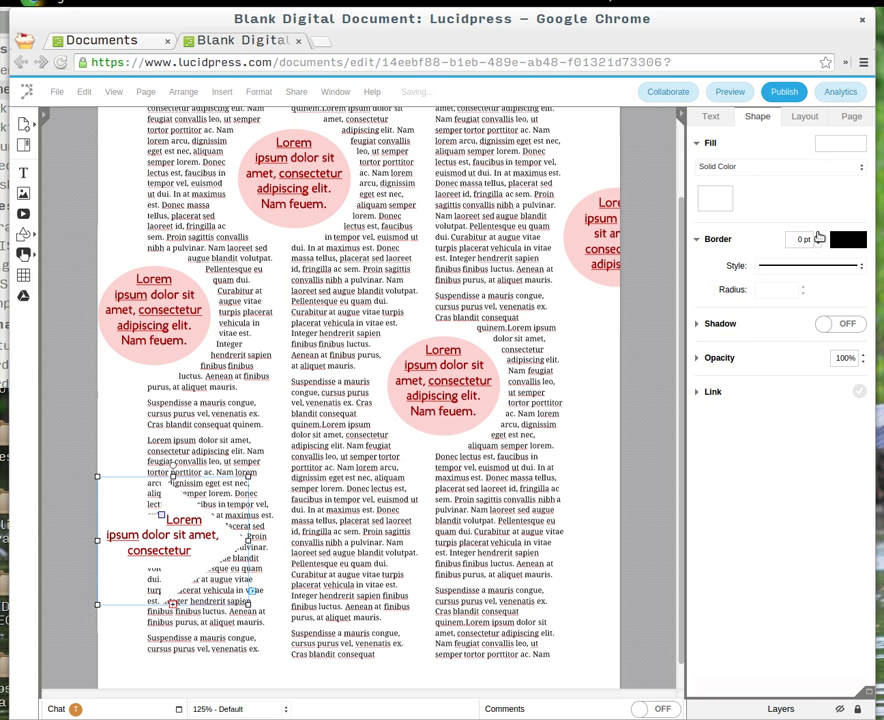
click(723, 207)
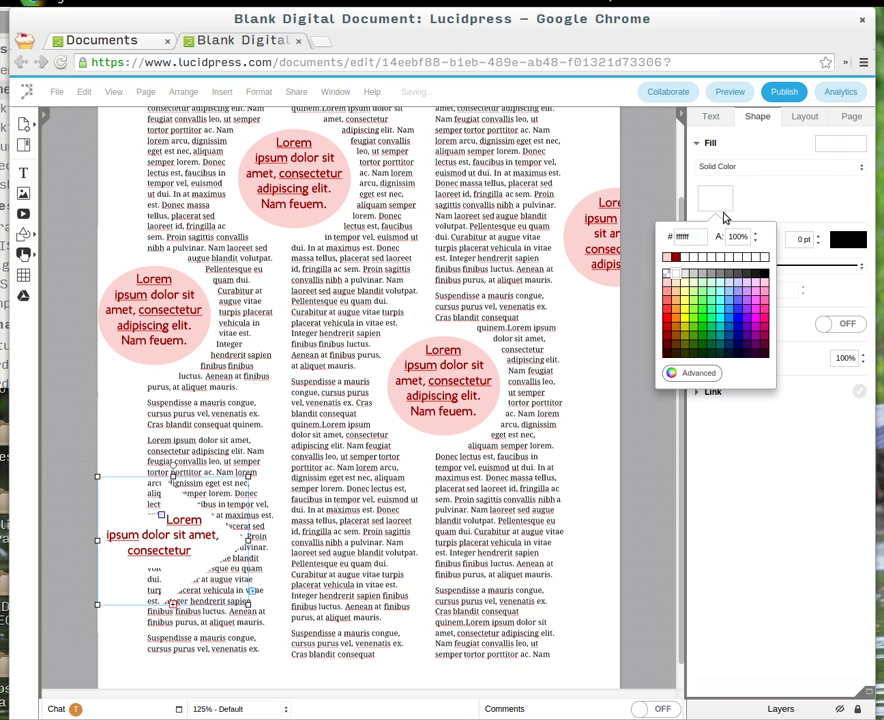
click(668, 262)
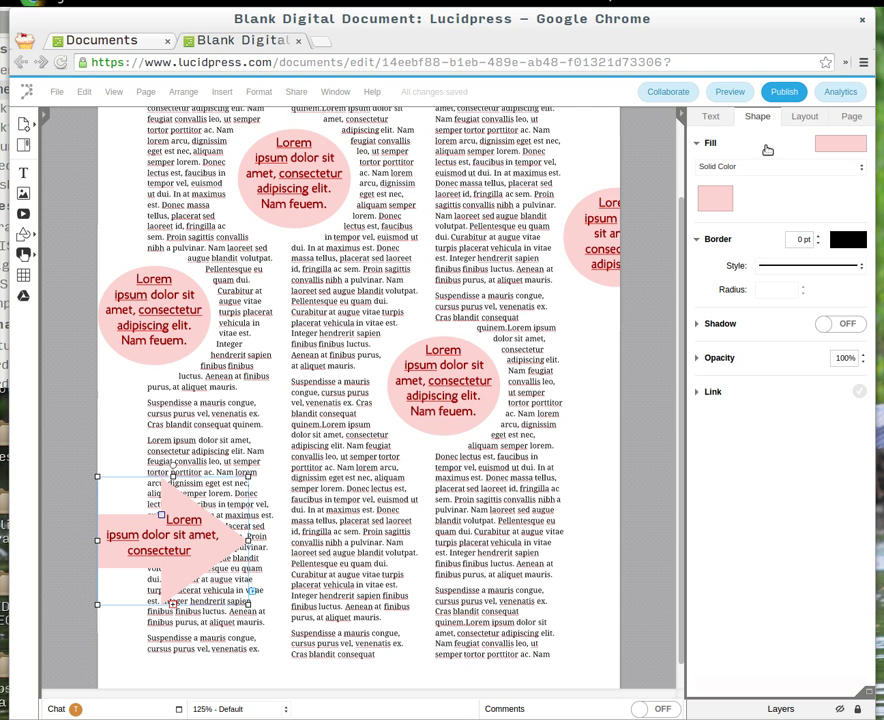
Set the arrow's text wrapping to wrap tight to the object boundary
click(802, 116)
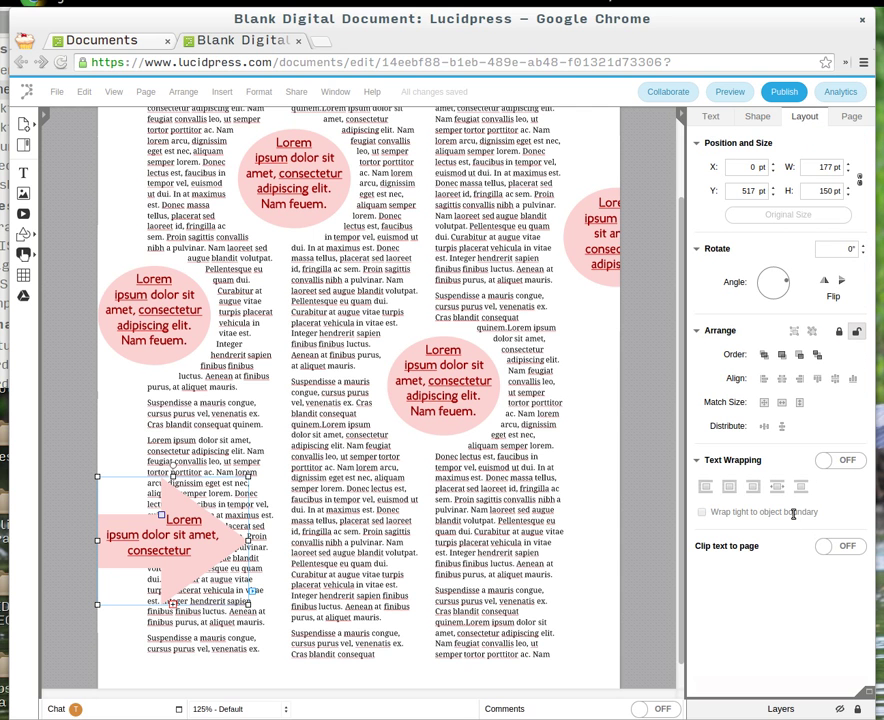
click(846, 461)
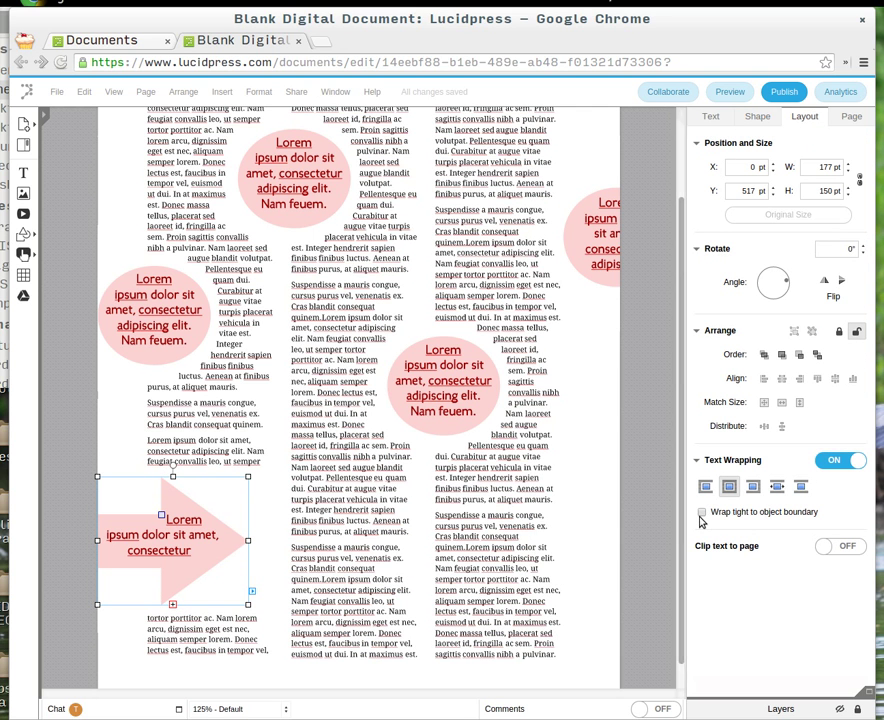
click(703, 513)
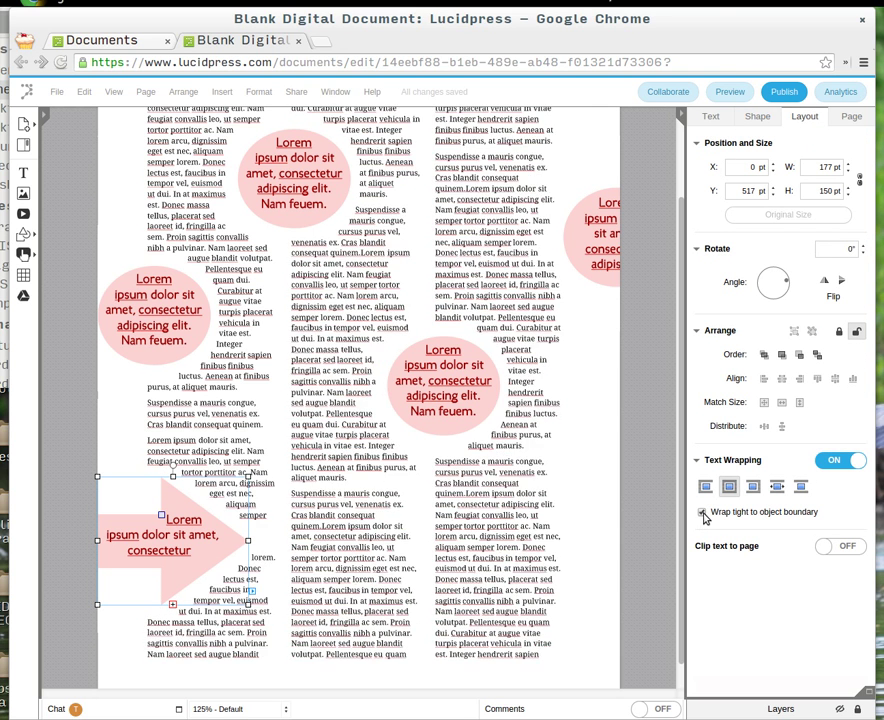
click(632, 507)
Narrow the pink arrow from 177 pt to 144 pt wide
click(231, 546)
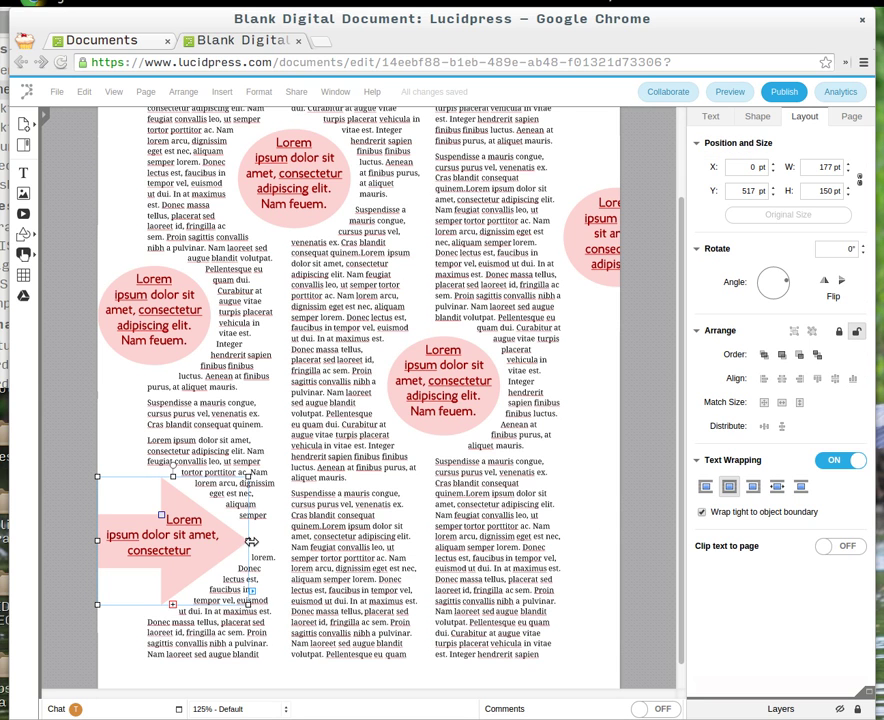
drag(251, 541, 219, 540)
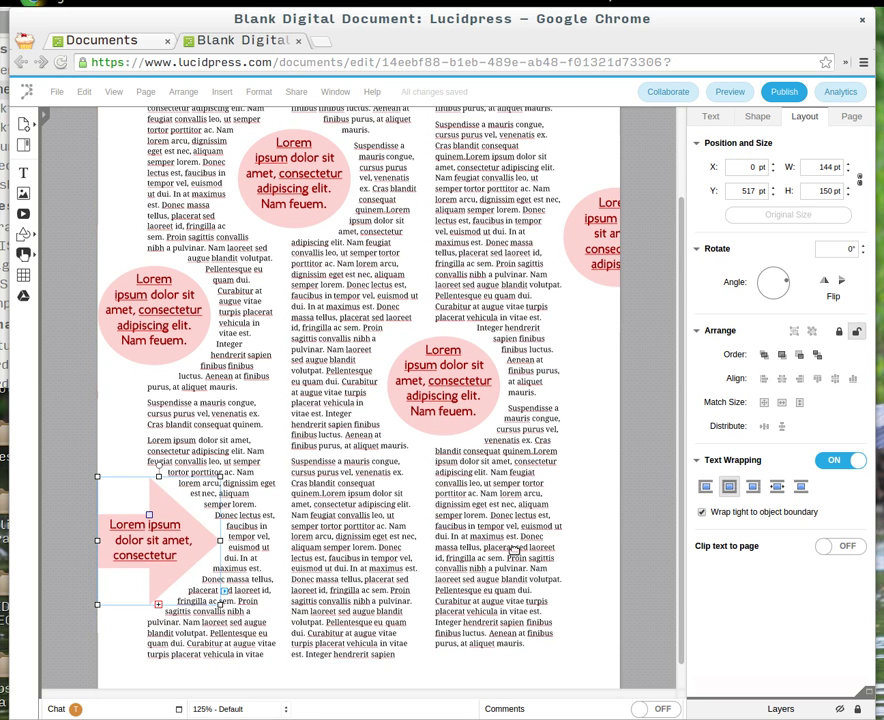
click(588, 551)
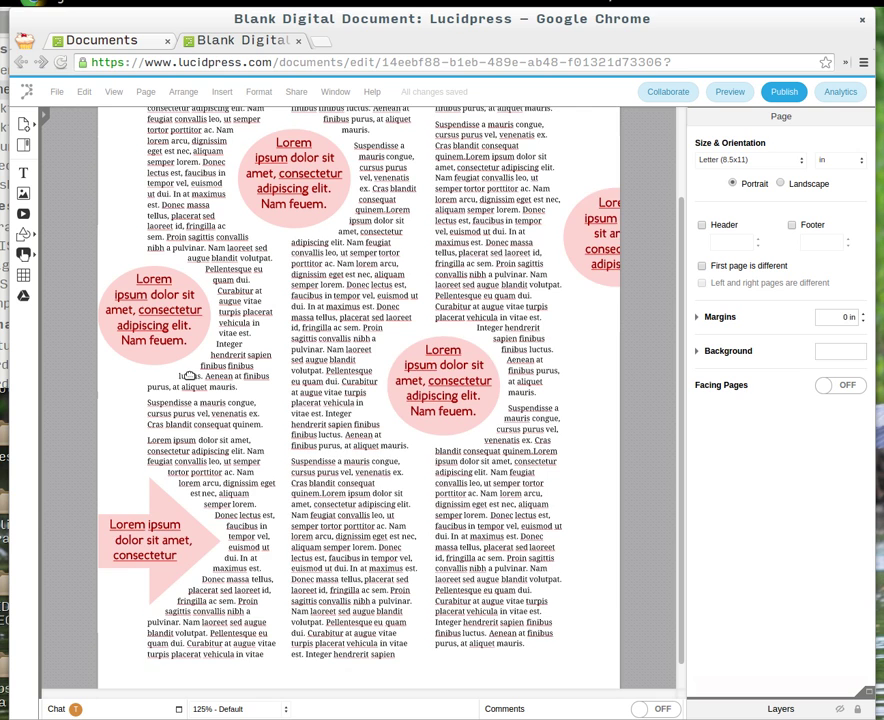
Drag the right-edge pink circle up into the page's top-right corner
scroll(316, 400, up, 2)
scroll(319, 414, down, 3)
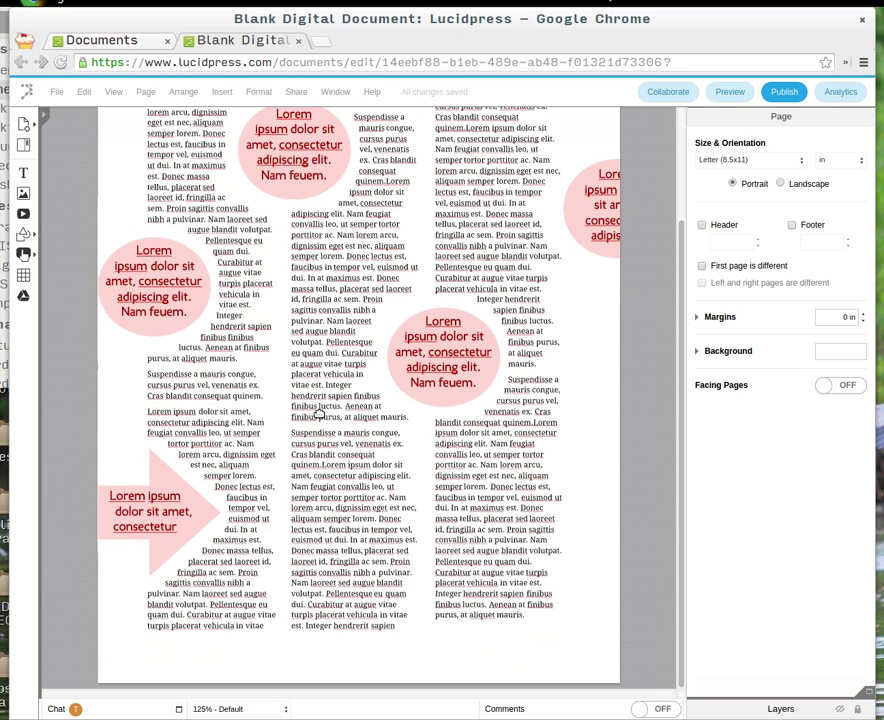
scroll(318, 413, up, 3)
scroll(318, 415, down, 3)
scroll(228, 437, up, 2)
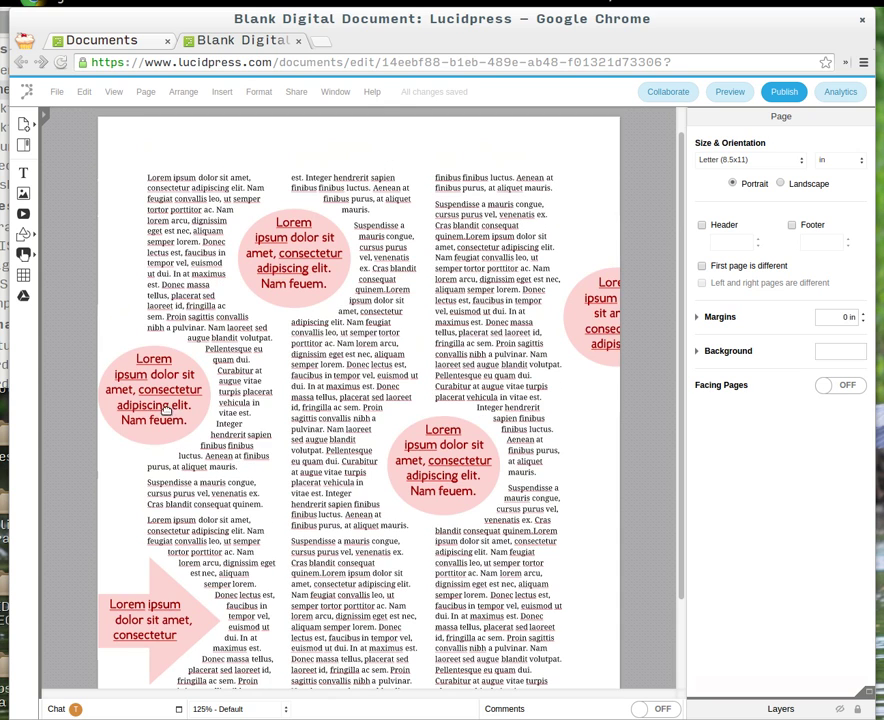
drag(606, 312, 556, 167)
Select all the three-column body text and justify it
click(621, 261)
click(545, 261)
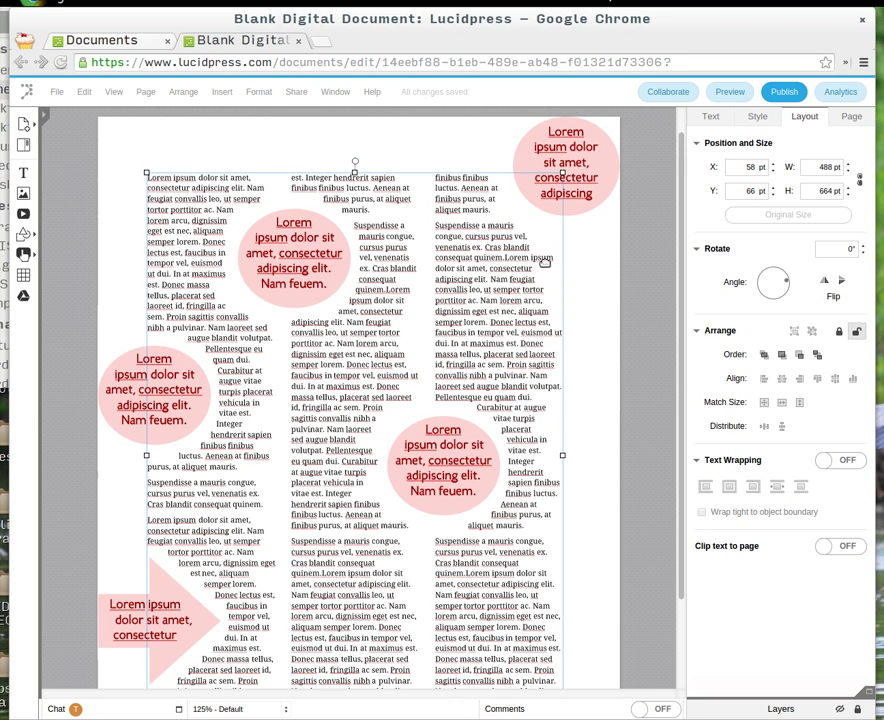
click(350, 333)
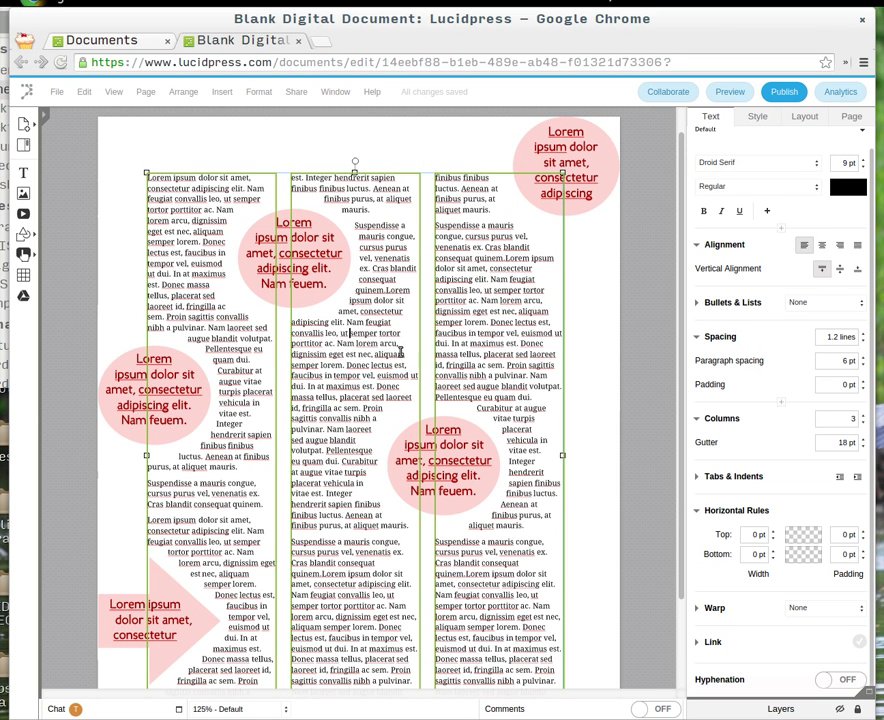
key(ctrl+a)
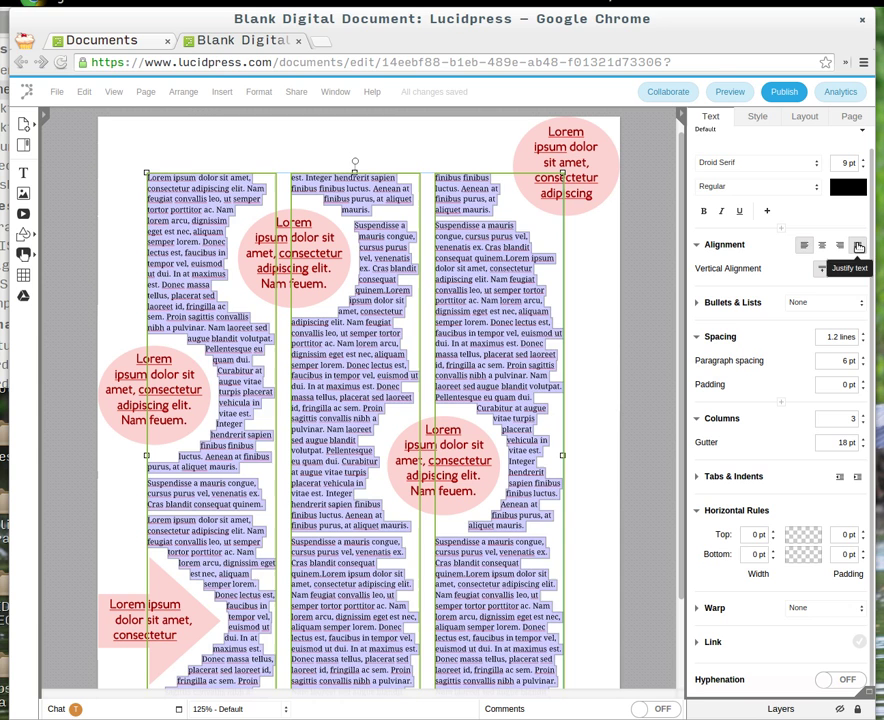
click(858, 245)
click(858, 245)
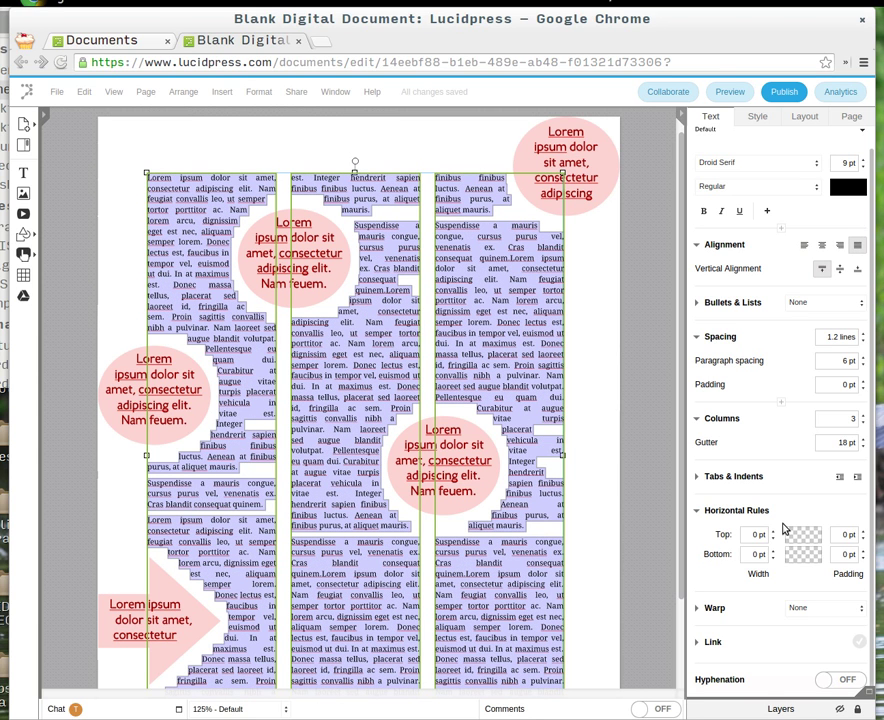
Turn hyphenation on for the body text
click(858, 680)
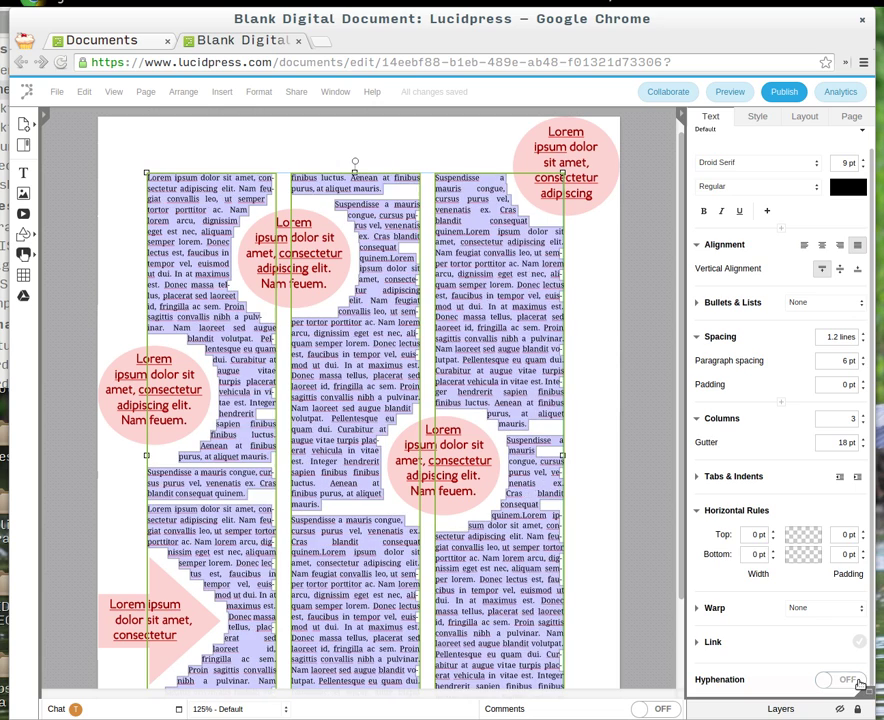
key(ctrl+z)
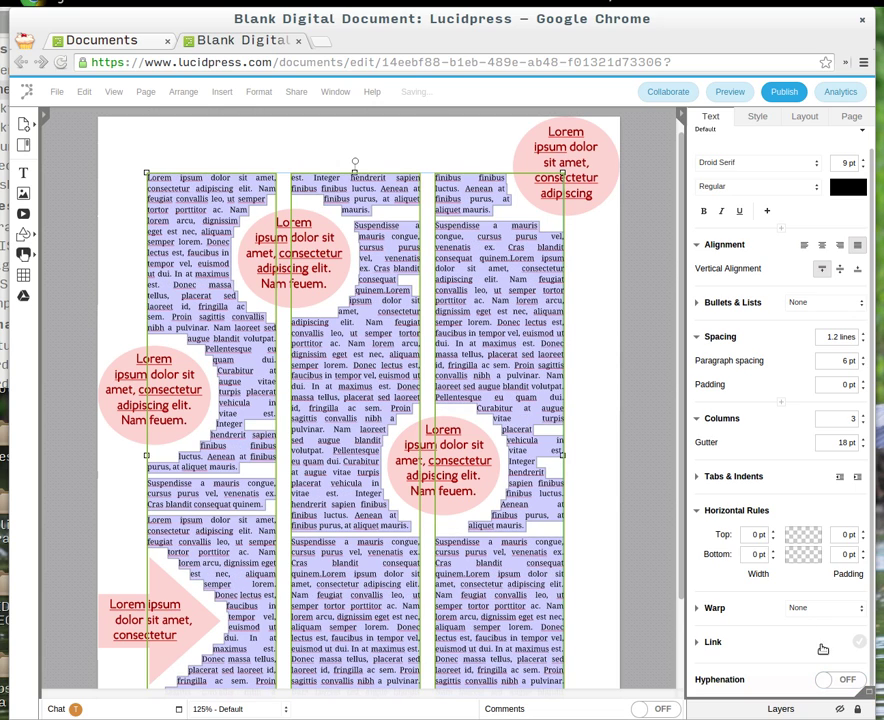
click(853, 682)
click(632, 549)
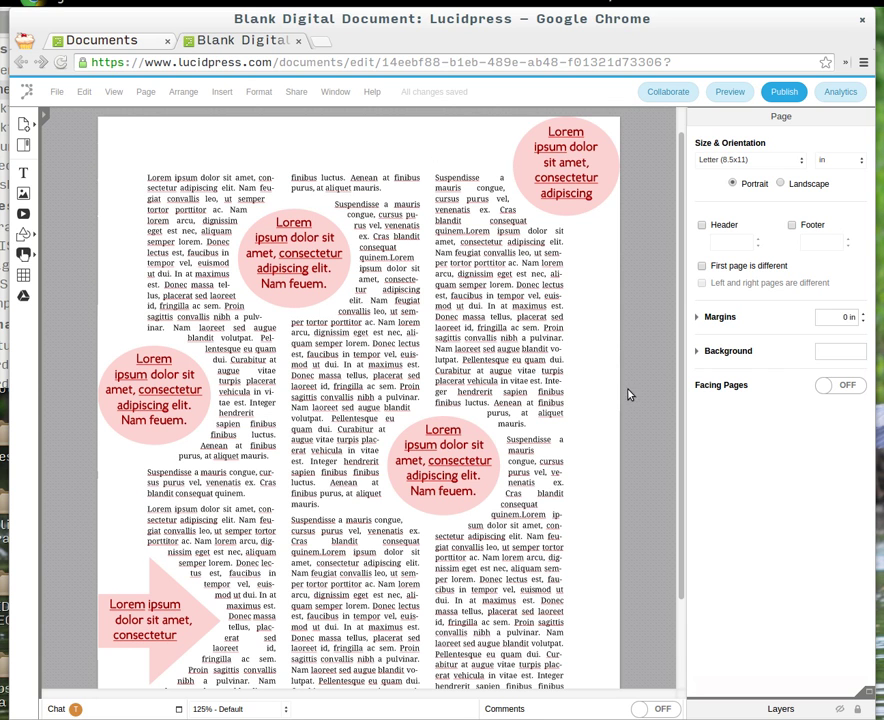
Zoom out to 91% to see the whole page and bring up the File menu
scroll(628, 394, down, 2)
ctrl+scroll(585, 404, down, 3)
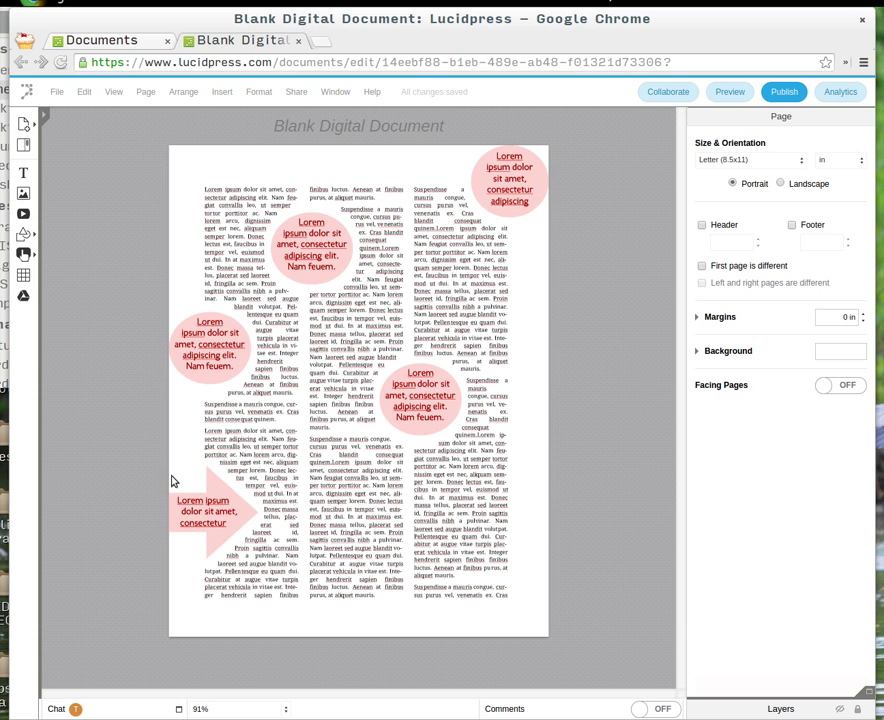
click(58, 92)
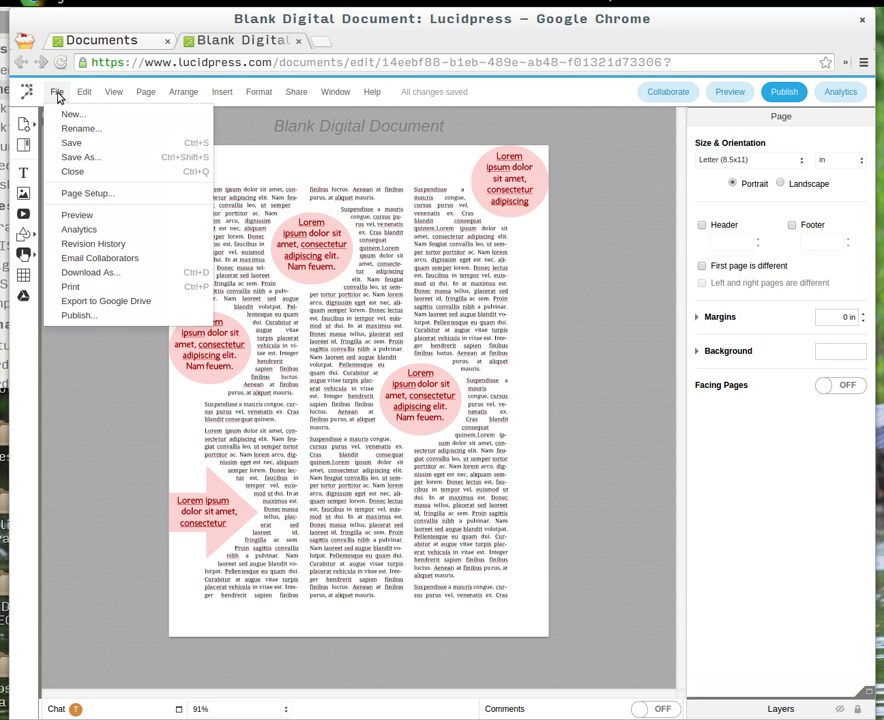
click(93, 244)
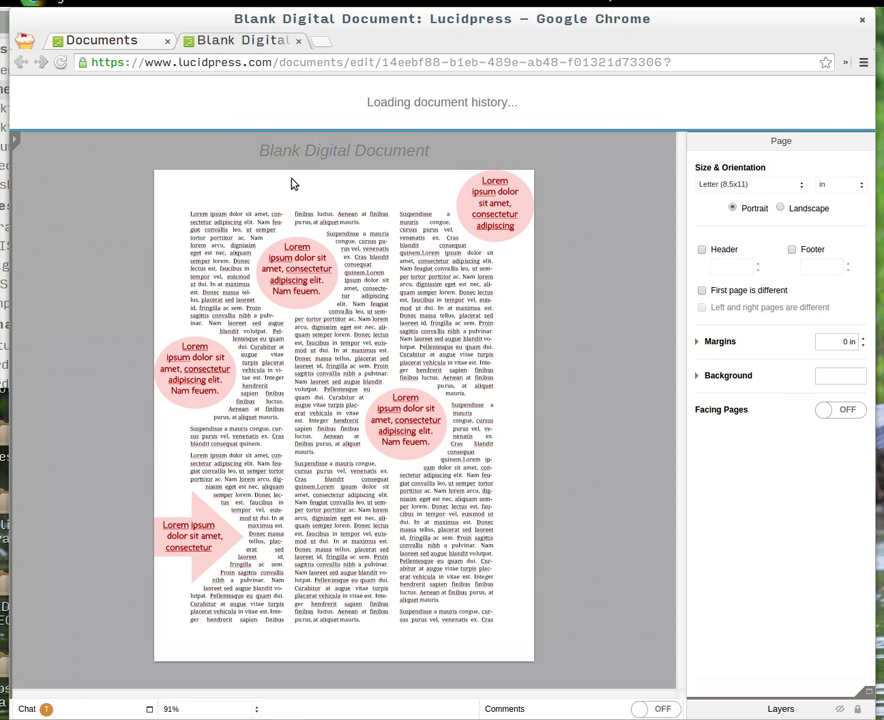
click(42, 117)
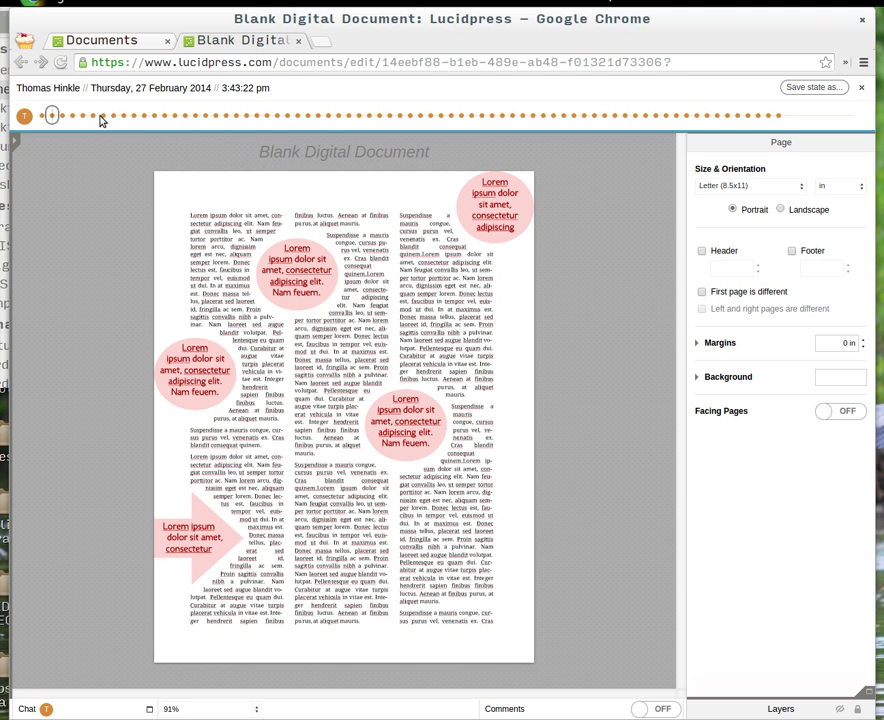
key(Right)
click(236, 116)
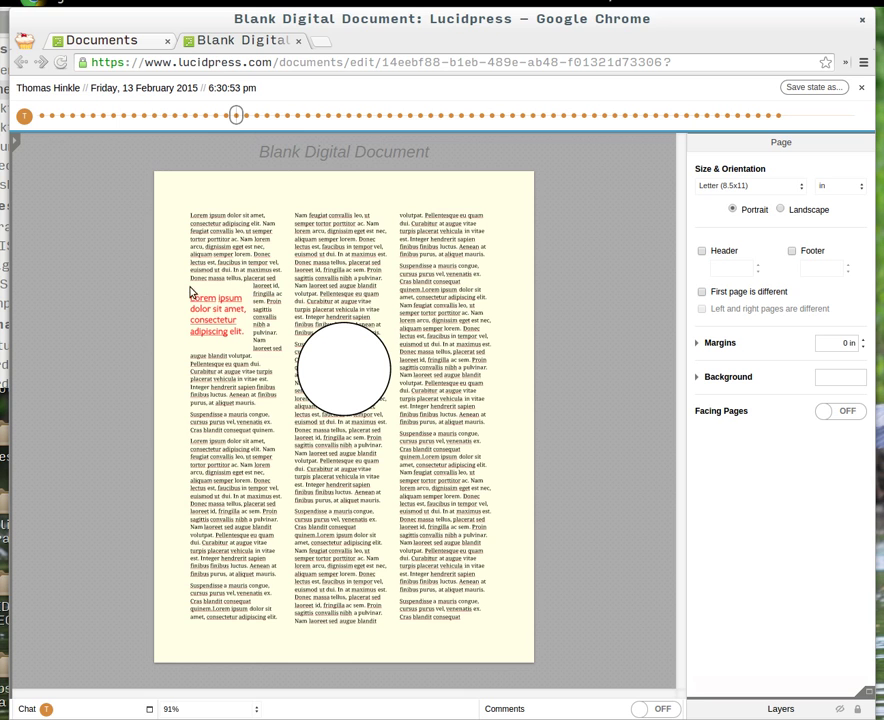
key(Left)
key(Left)
key(Left)
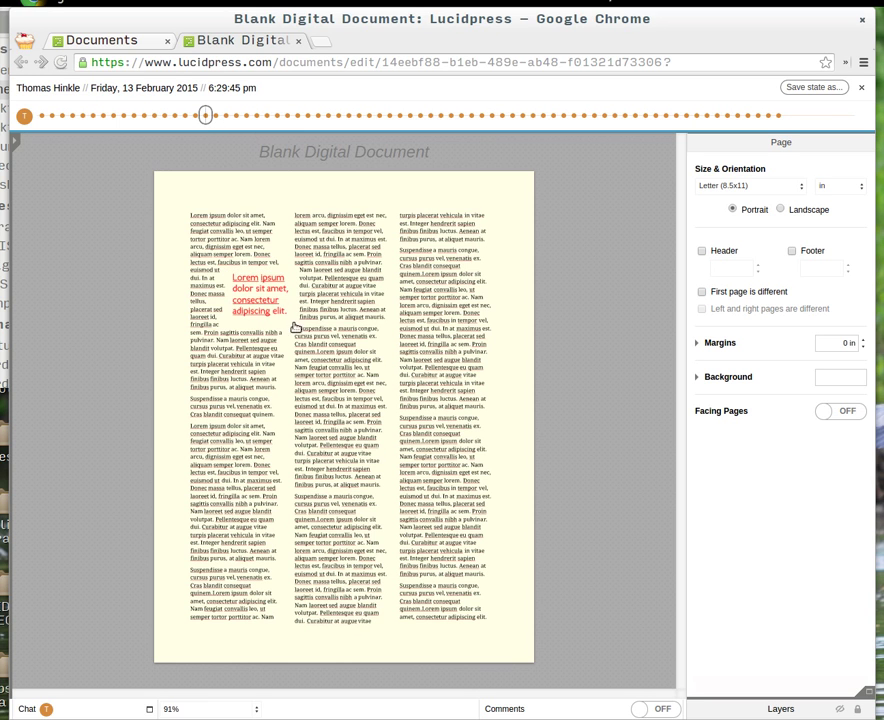
click(771, 117)
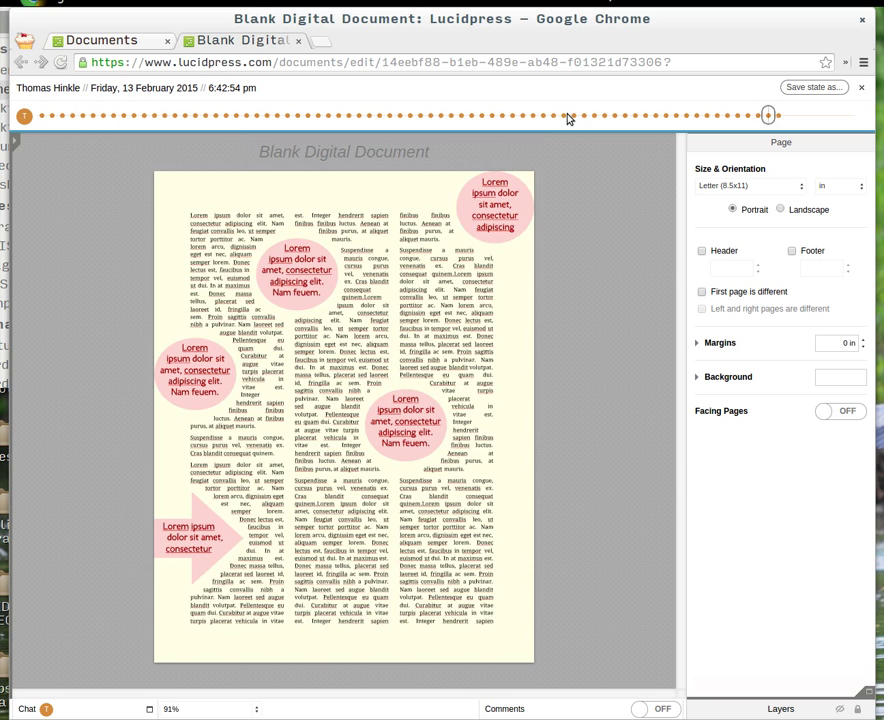
click(567, 118)
click(524, 116)
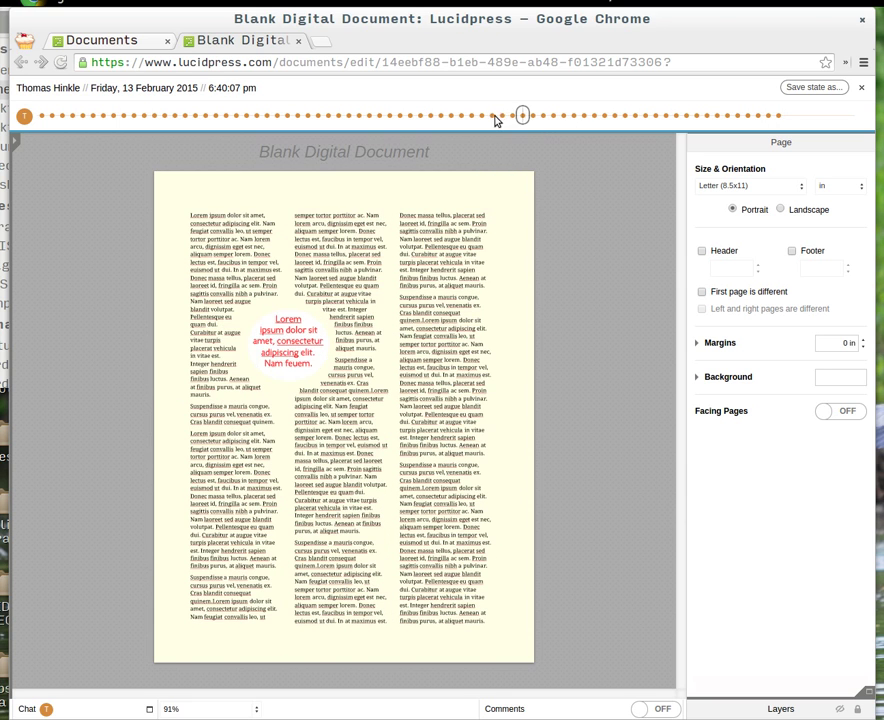
click(496, 118)
click(452, 118)
click(537, 117)
click(601, 116)
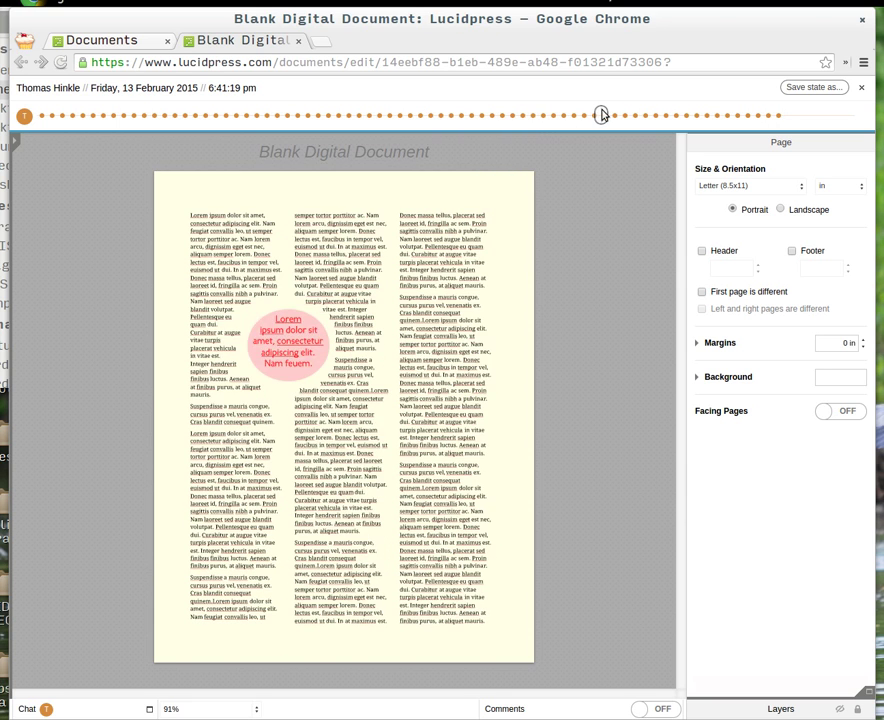
click(643, 115)
click(637, 115)
click(613, 117)
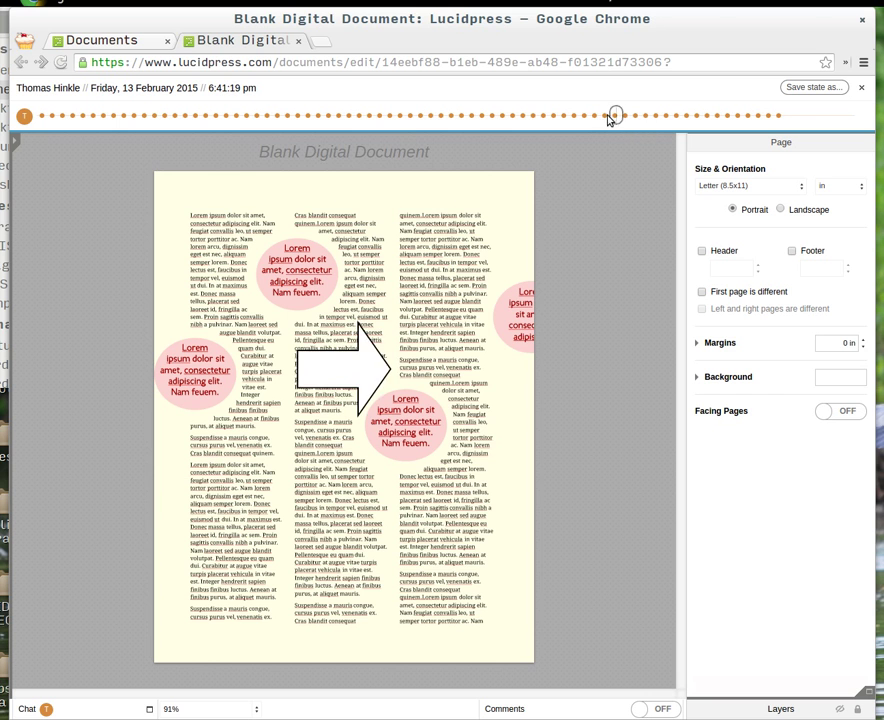
click(604, 116)
click(582, 116)
click(564, 116)
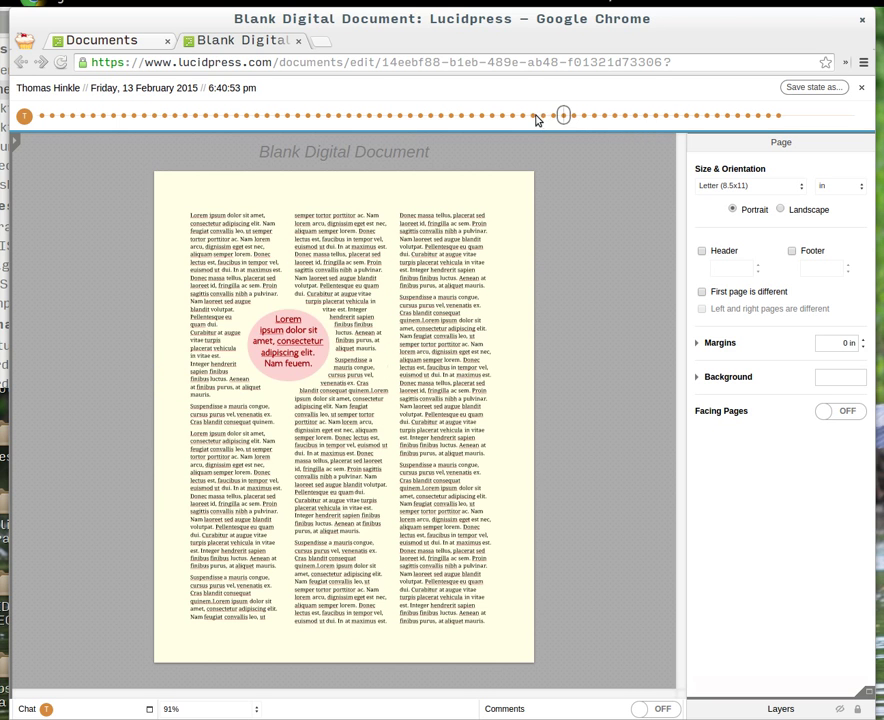
click(531, 116)
click(503, 116)
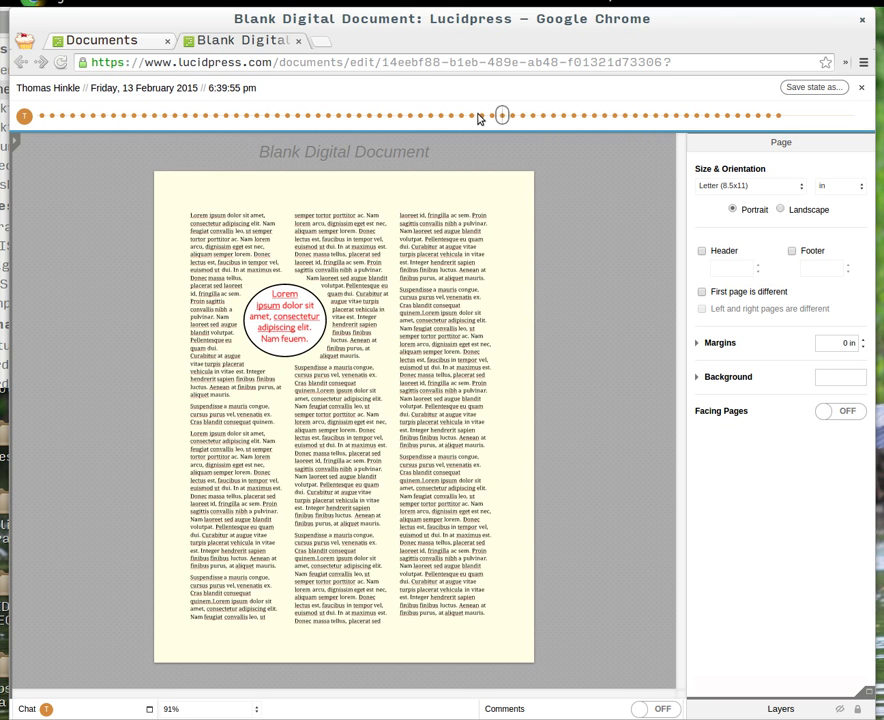
click(487, 116)
click(468, 116)
click(441, 116)
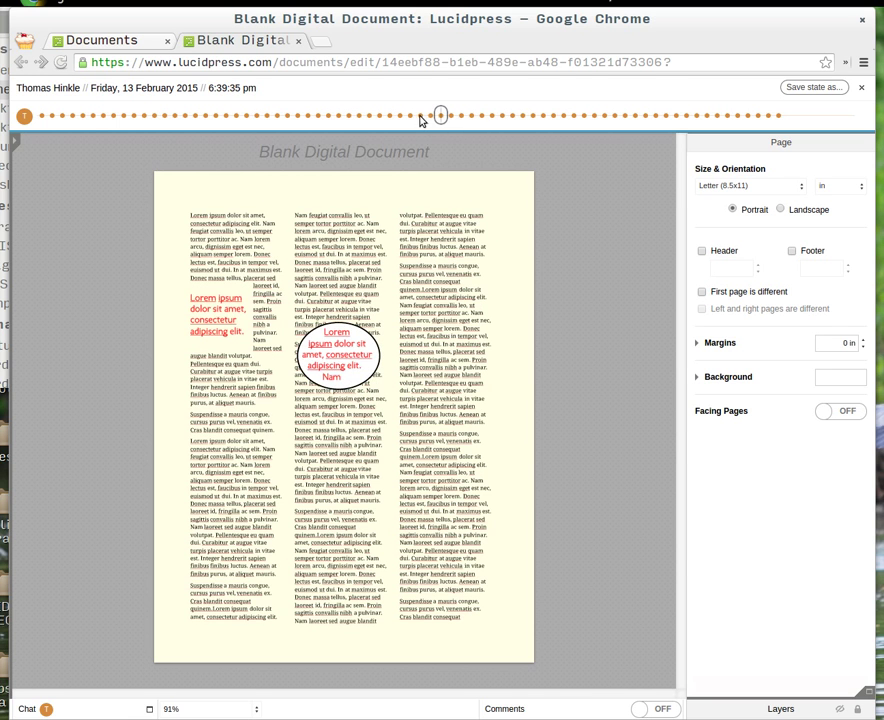
click(432, 116)
click(418, 116)
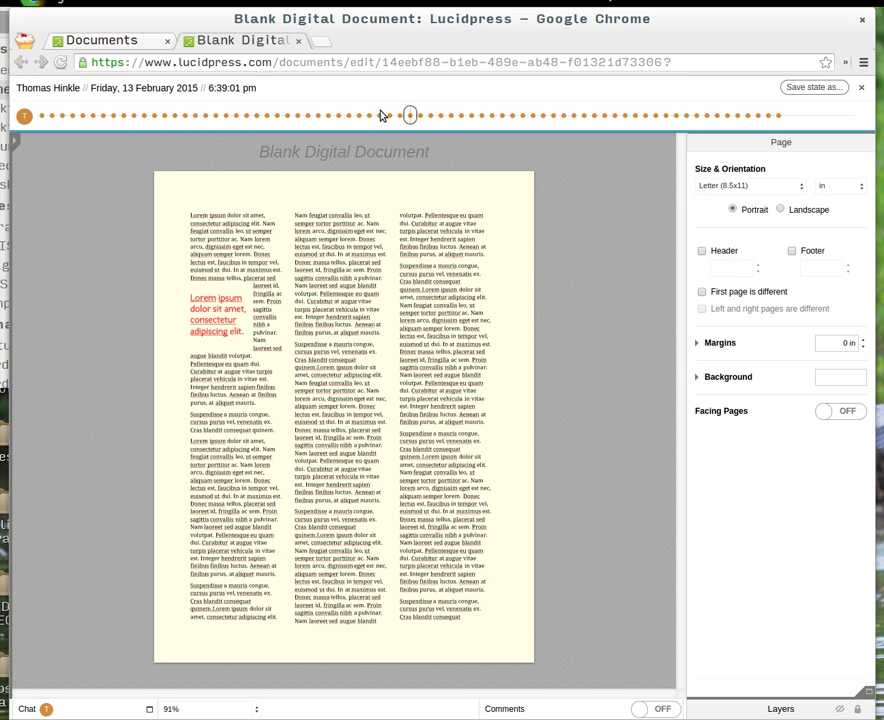
click(379, 116)
click(358, 115)
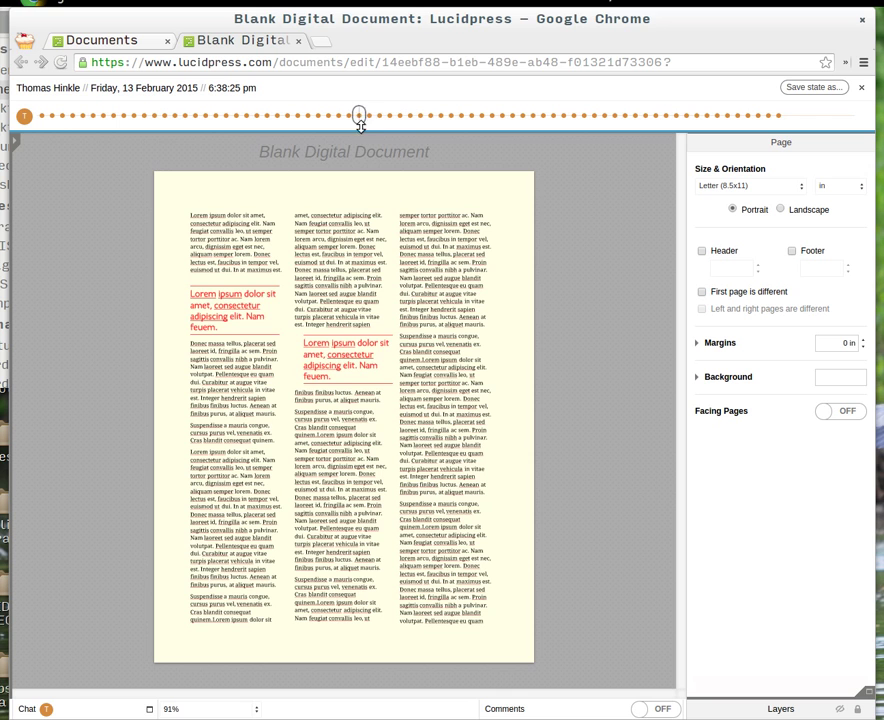
click(370, 115)
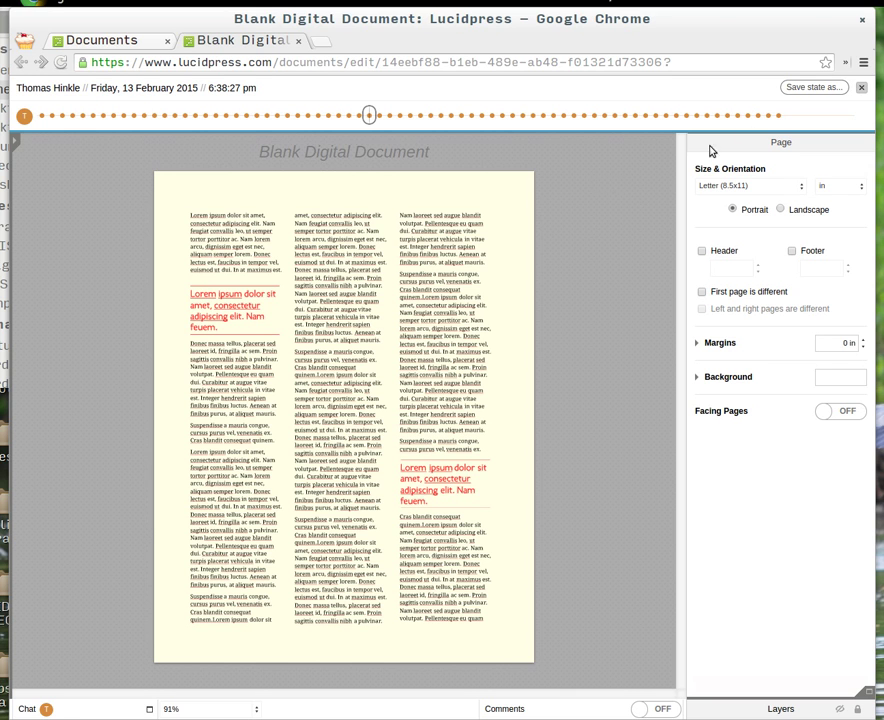
click(861, 87)
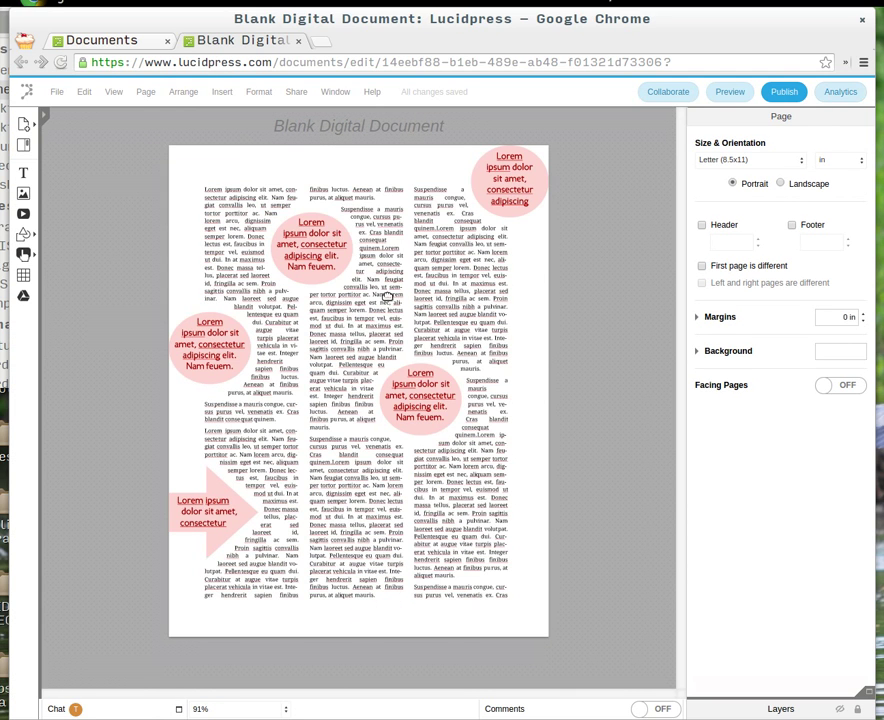